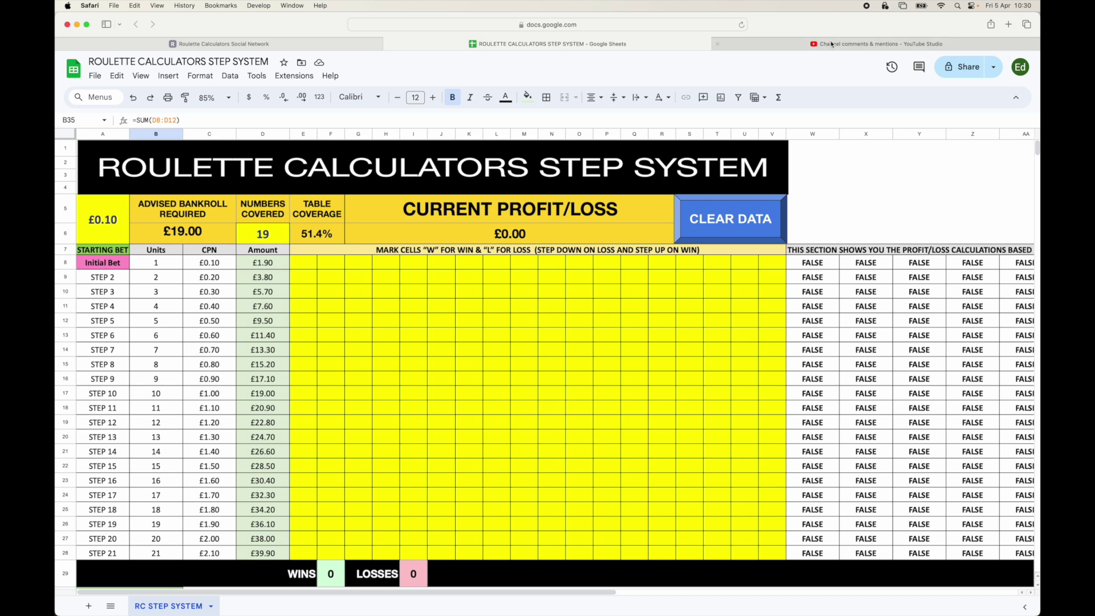
Switch to YouTube Studio, read the viewer comment about the 19-number neighbour betting system, and return to the step system spreadsheet.
click(882, 44)
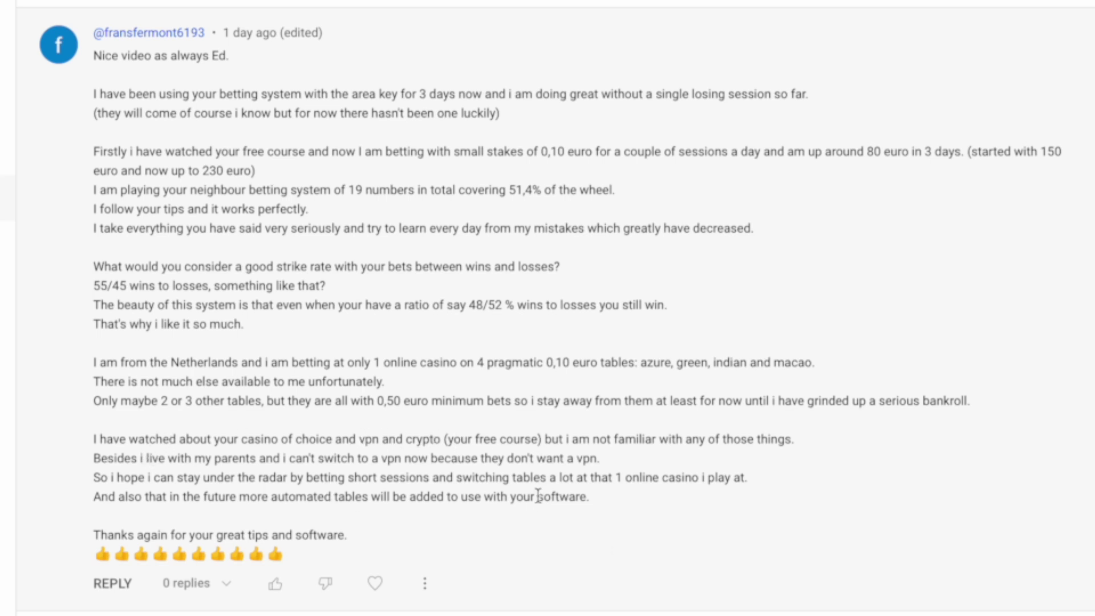
scroll(543, 494, down, 2)
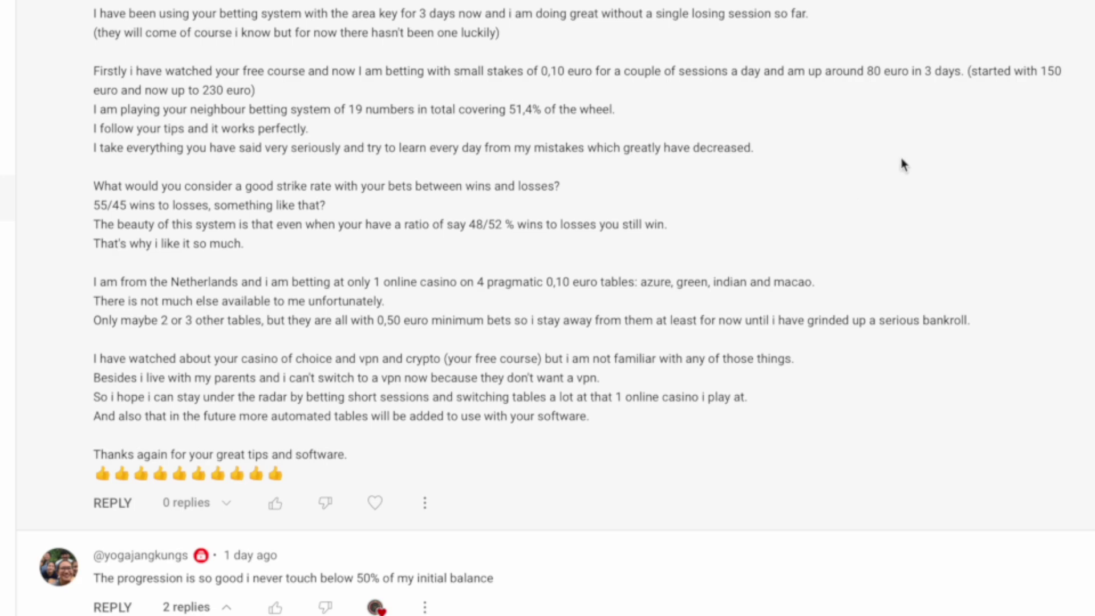
scroll(903, 165, up, 15)
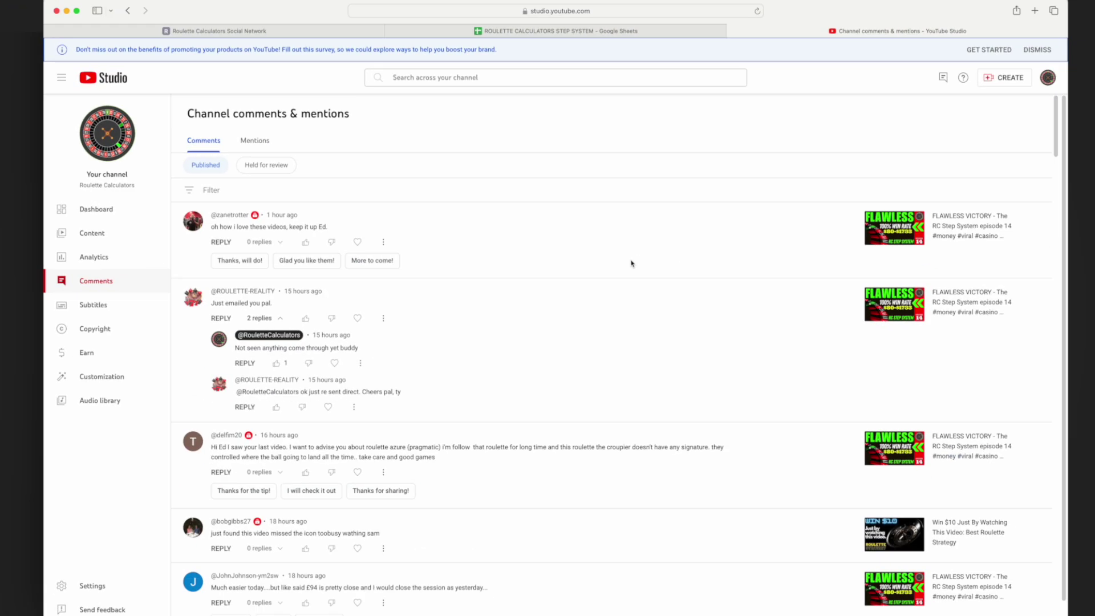
click(637, 32)
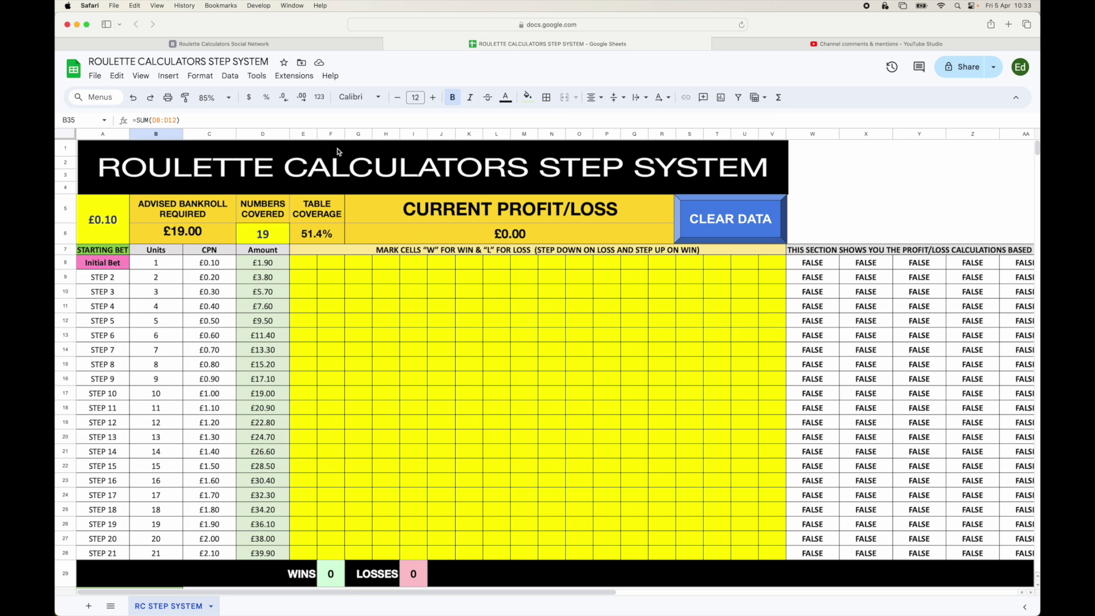
Switch to the Roulette Calculators website and highlight the My Recommended Casino and Get the Tracking Tools headings.
click(303, 44)
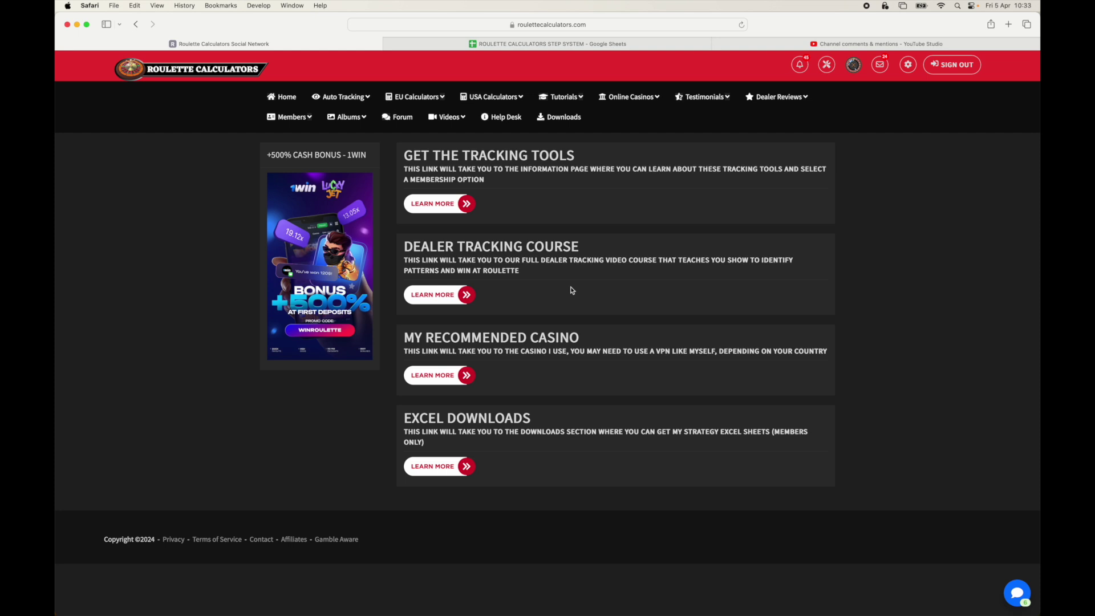
drag(406, 337, 633, 341)
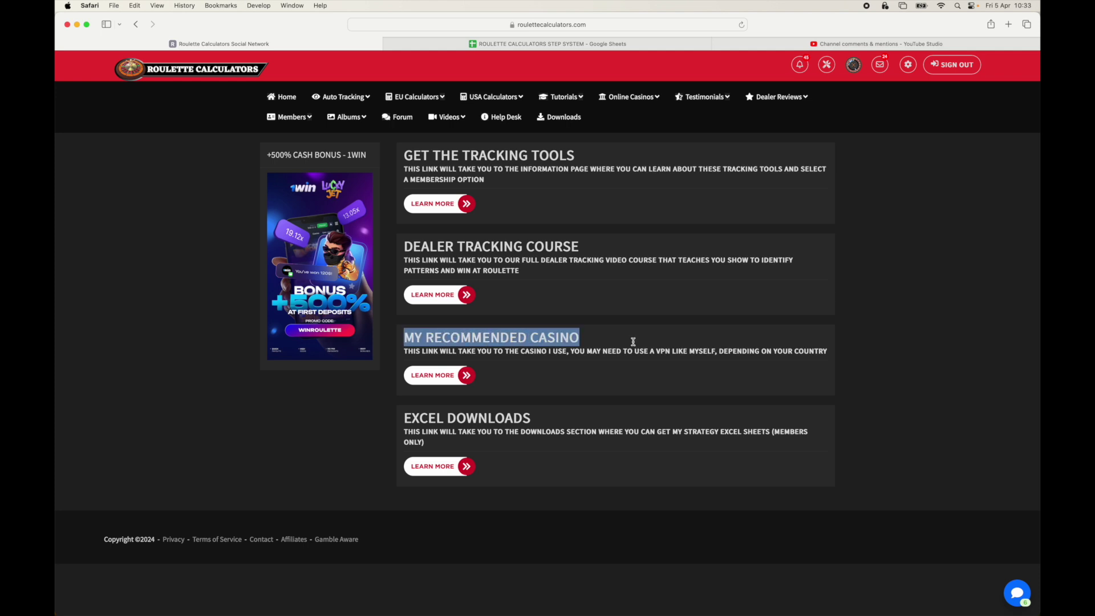
click(633, 342)
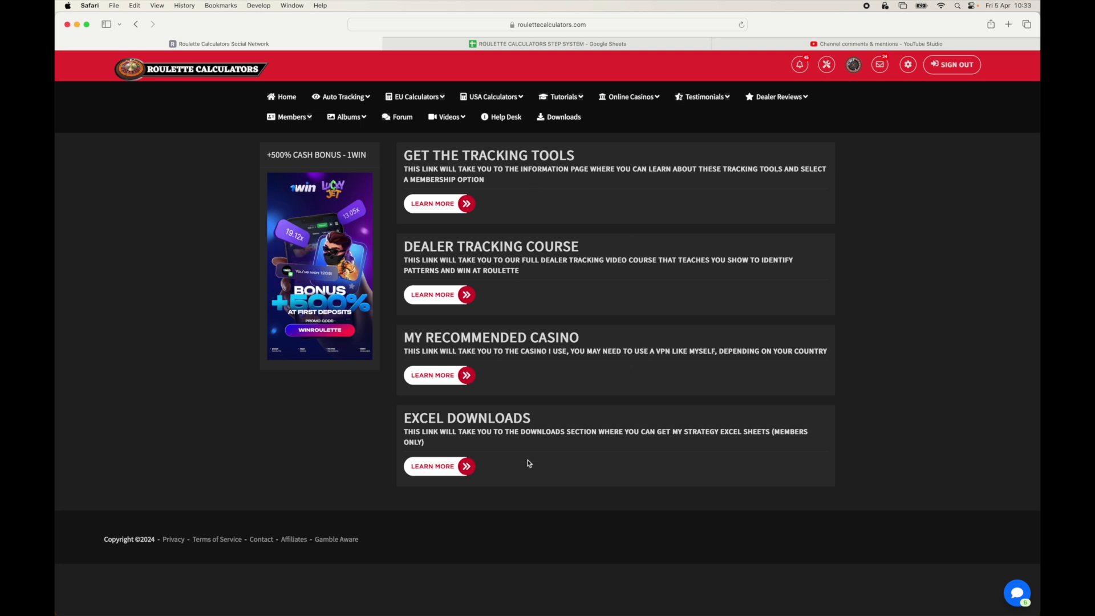
drag(405, 149, 586, 153)
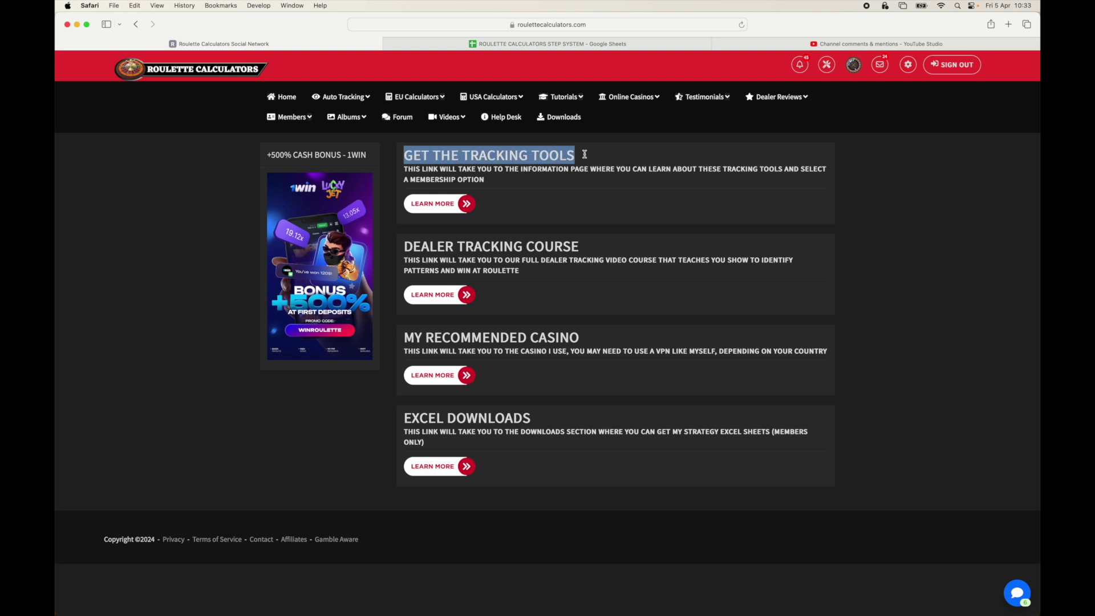
click(585, 153)
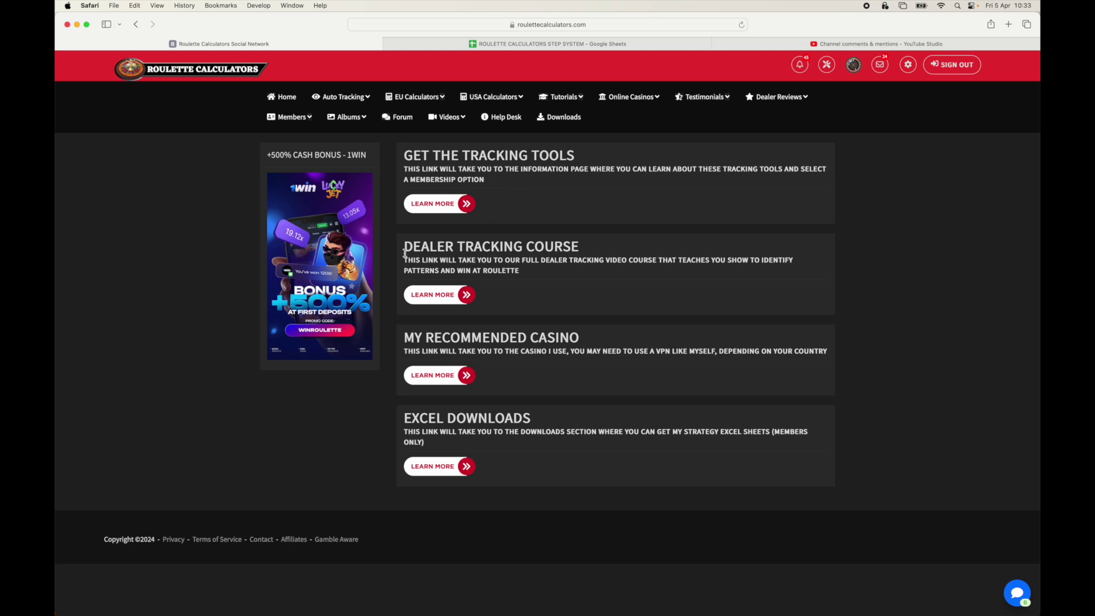
Highlight the Dealer Tracking Course heading, view the course on Udemy, and return to the Roulette Calculators page.
drag(405, 246, 587, 246)
click(523, 296)
click(451, 299)
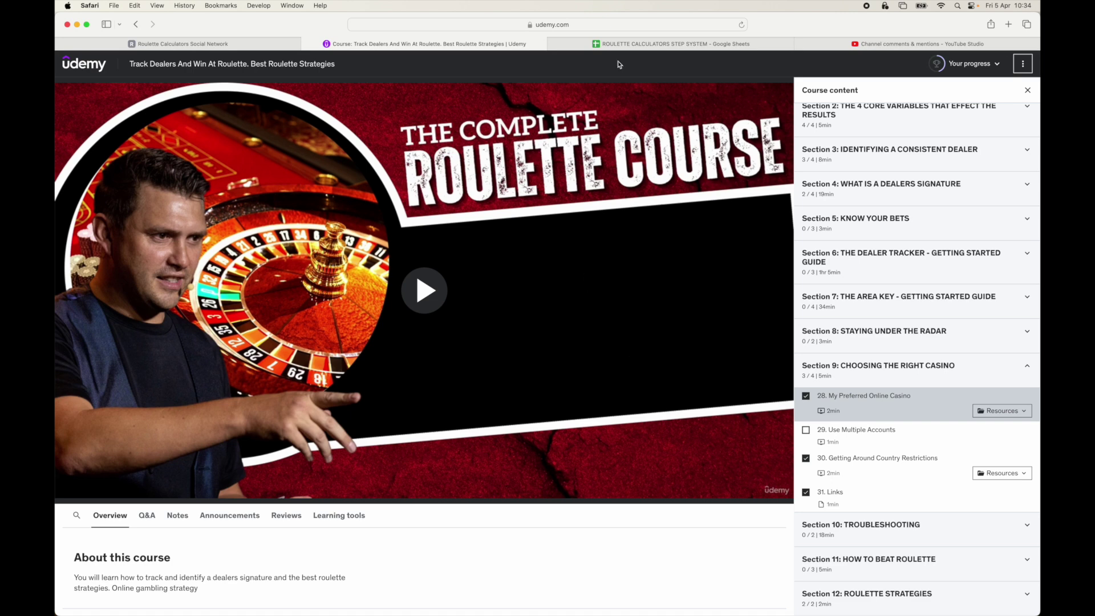
click(257, 45)
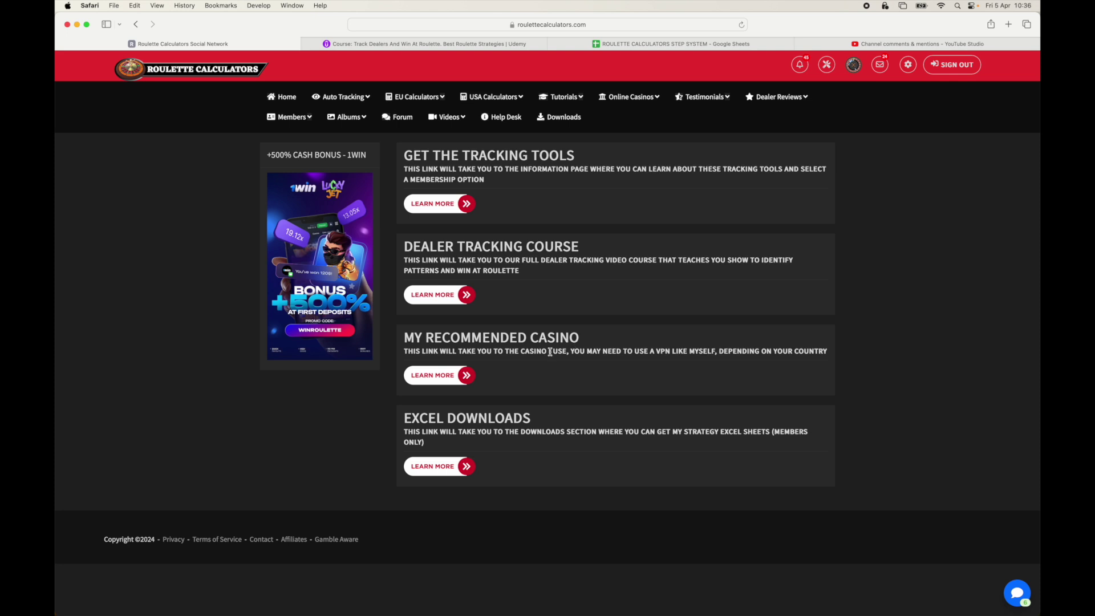
Open the members' Excel Downloads page and look through the strategy sheets offered there.
drag(401, 419, 535, 422)
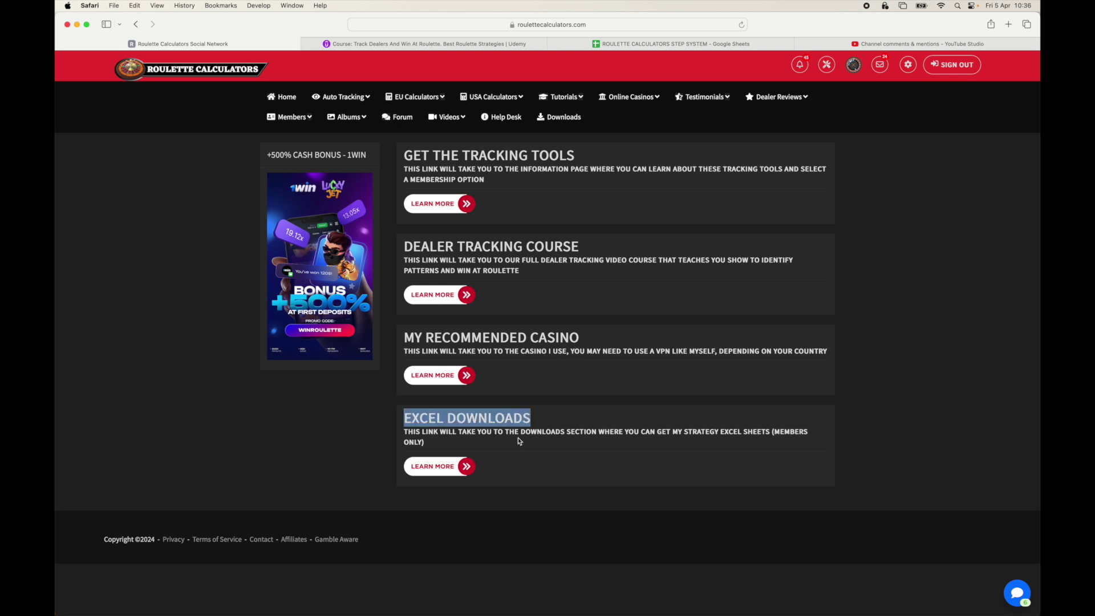
click(520, 442)
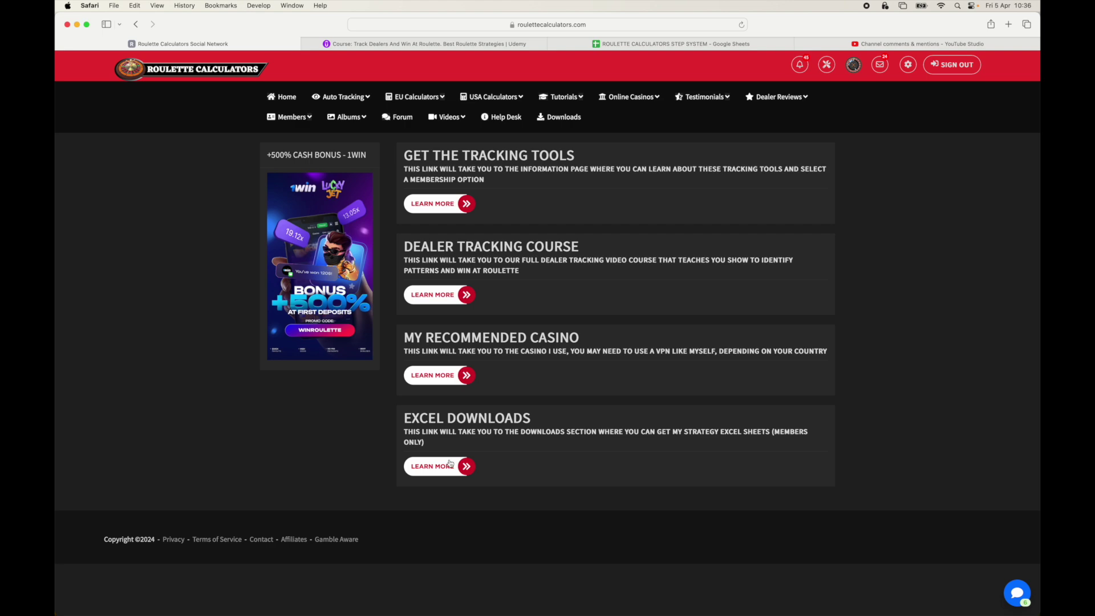
click(457, 467)
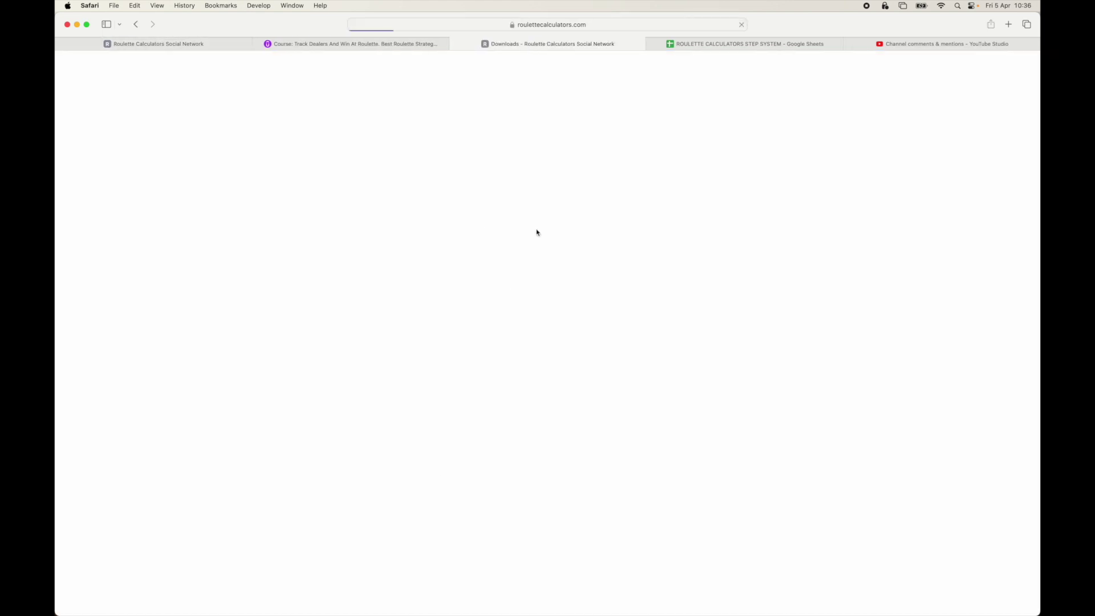
scroll(433, 395, down, 7)
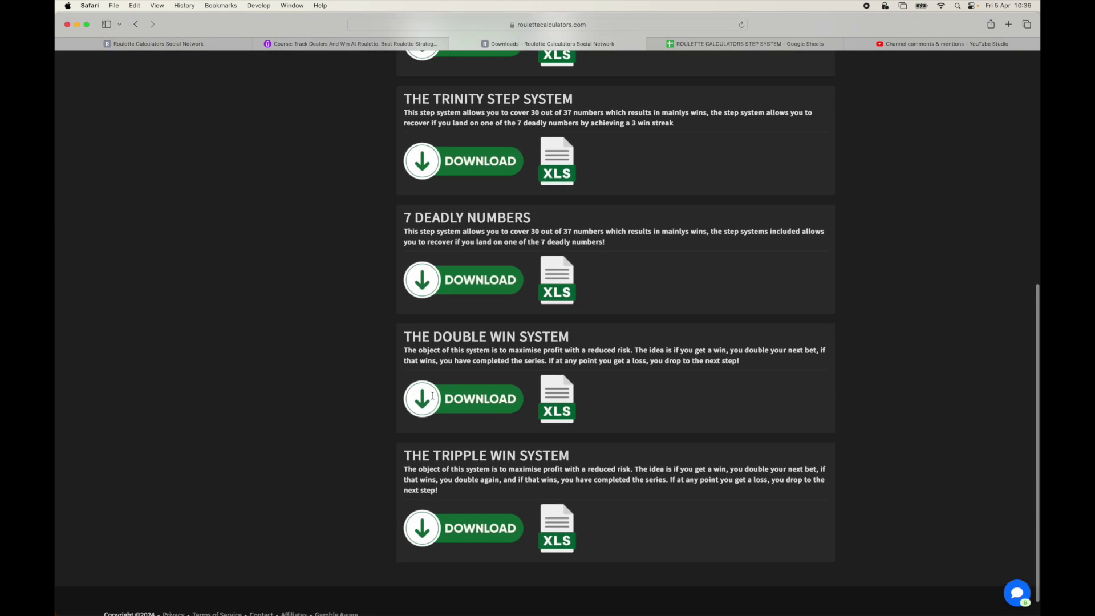
scroll(433, 396, up, 7)
scroll(466, 570, down, 5)
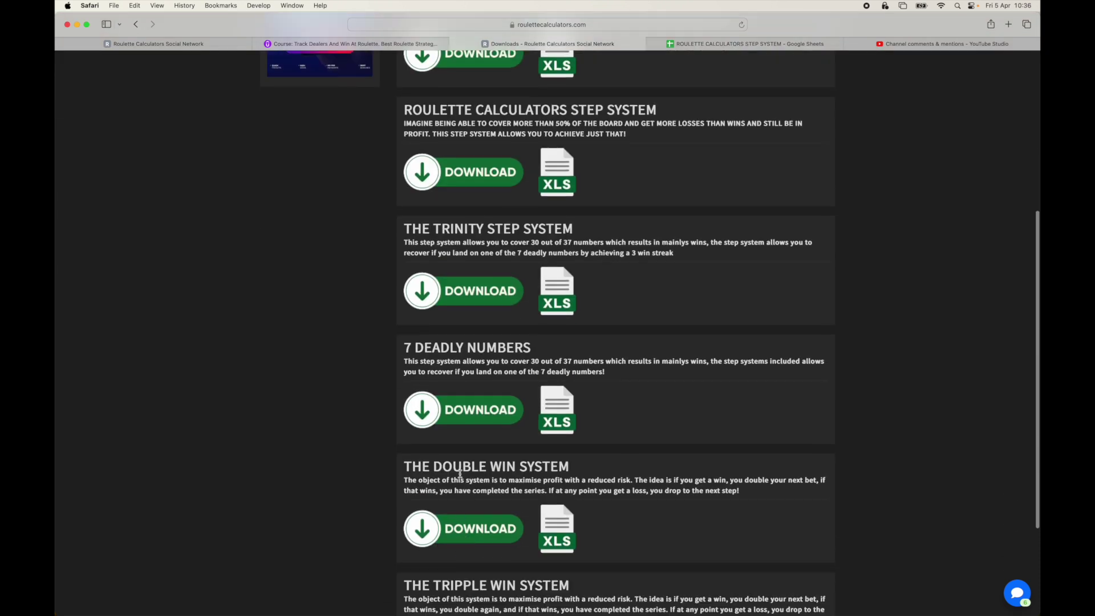
scroll(550, 420, down, 2)
scroll(551, 419, up, 7)
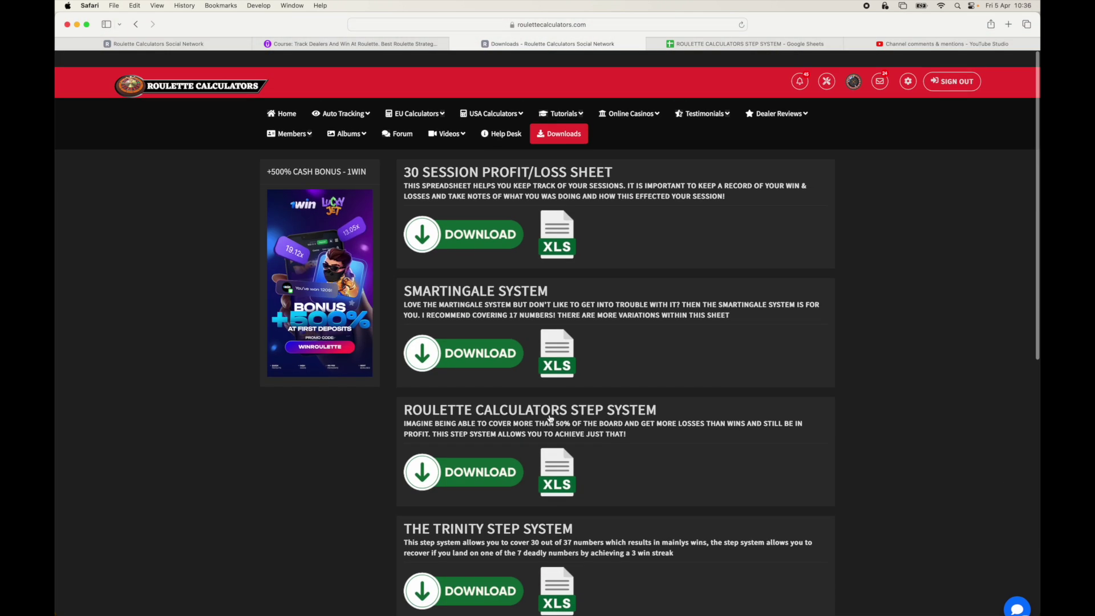
Highlight the Roulette Calculators Step System download, and close the downloads page.
drag(405, 395, 671, 392)
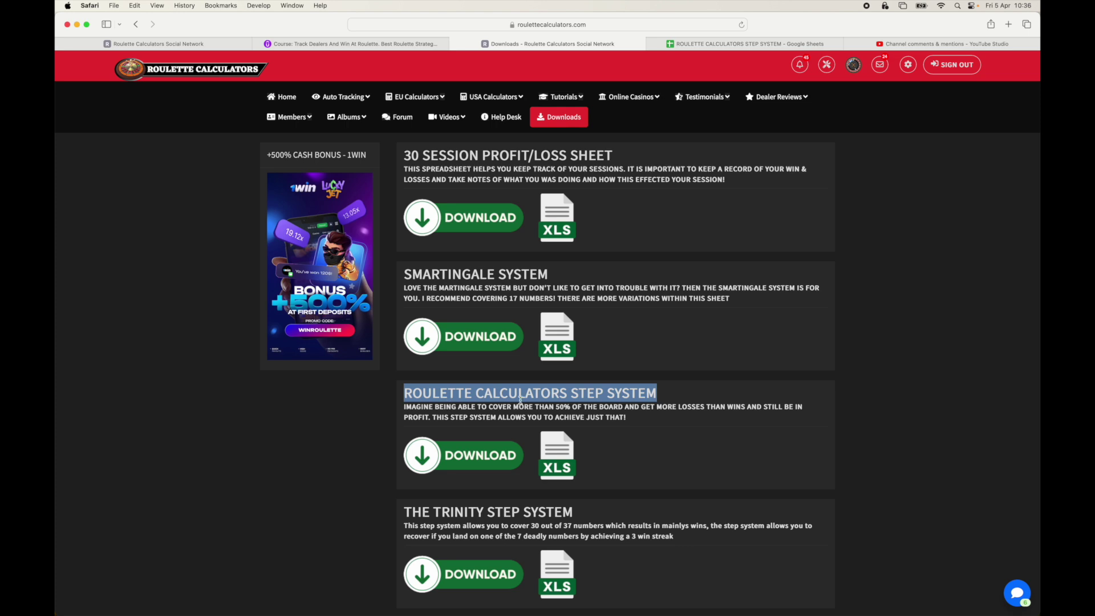
scroll(525, 469, down, 4)
scroll(525, 469, up, 5)
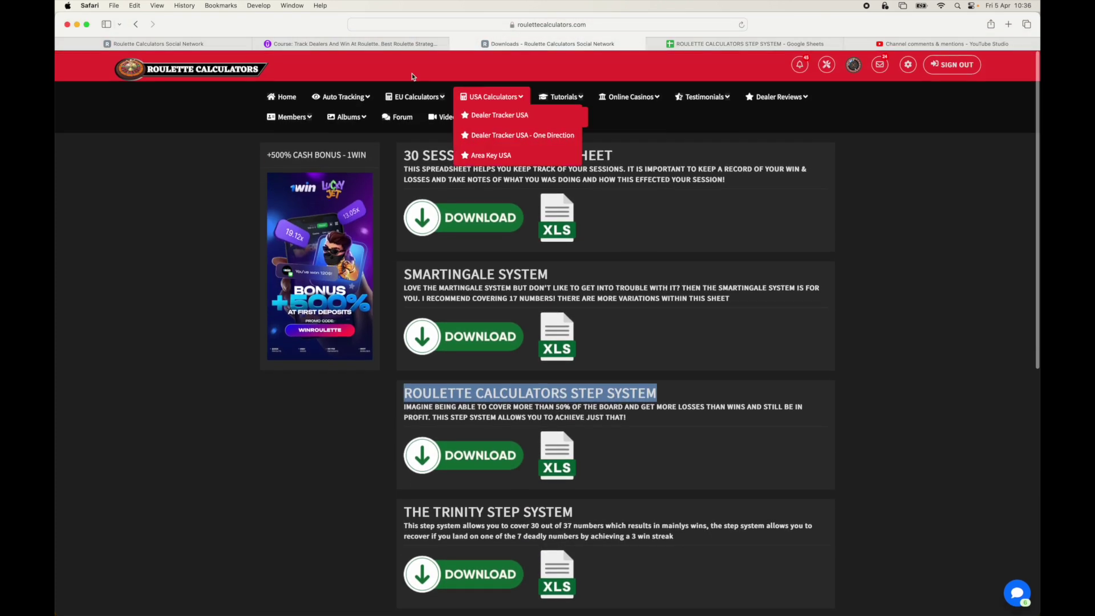
mouse_move(480, 116)
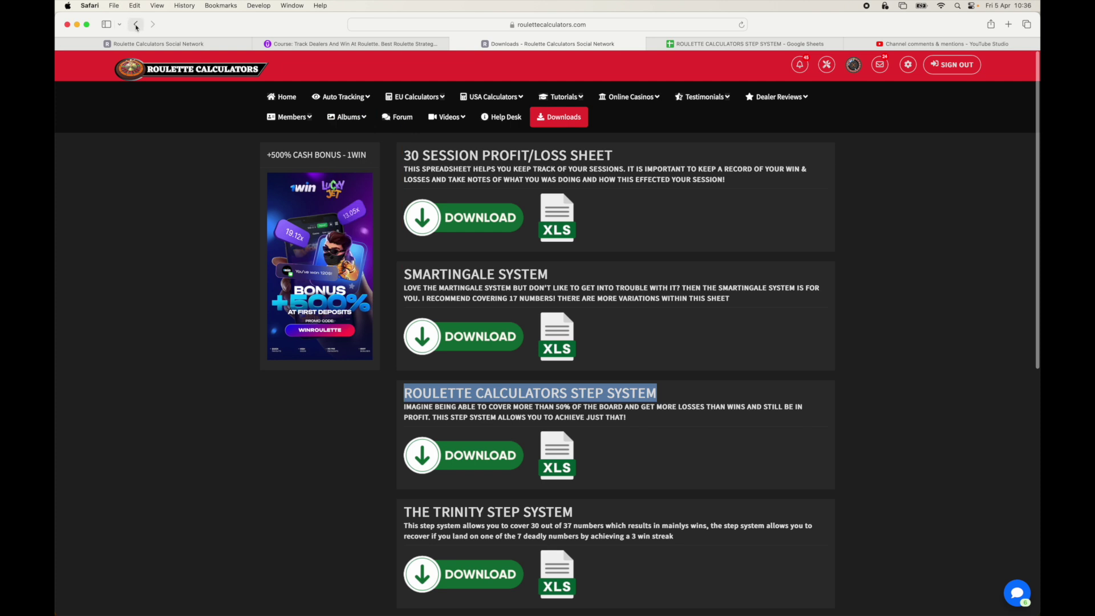
key(super+w)
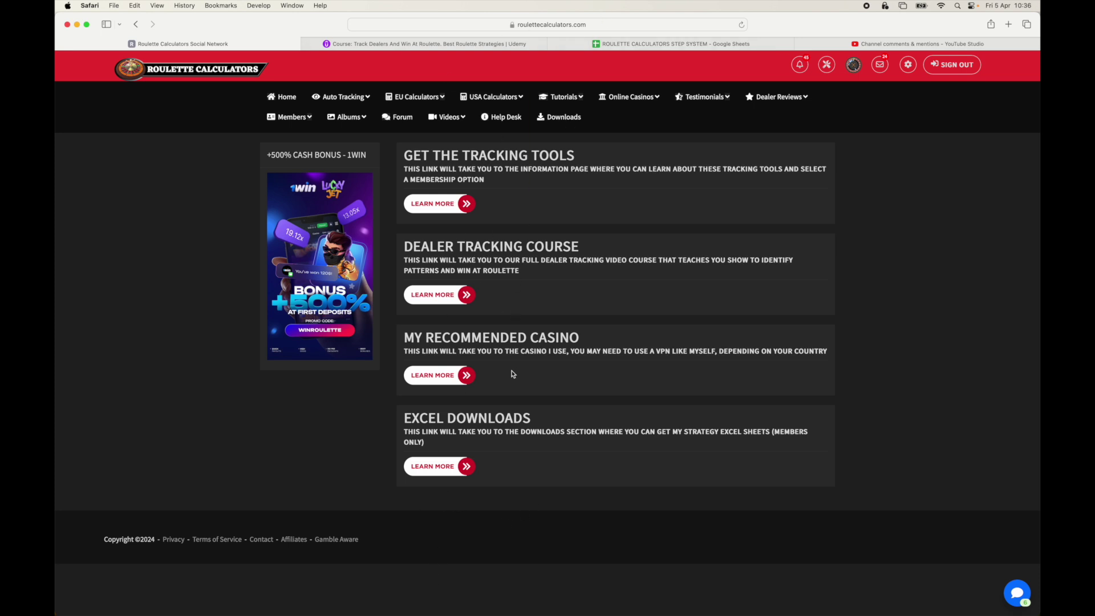
Switch to the step system spreadsheet in Google Sheets, try a starting bet of 0.5, and set the starting bet to 2.
click(660, 45)
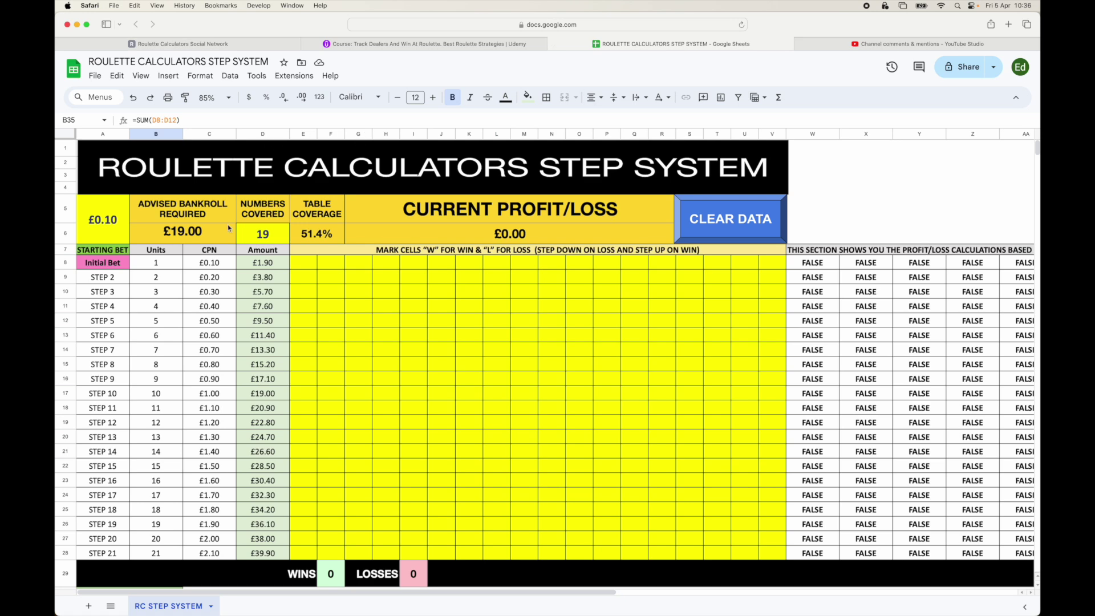
scroll(550, 349, down, 8)
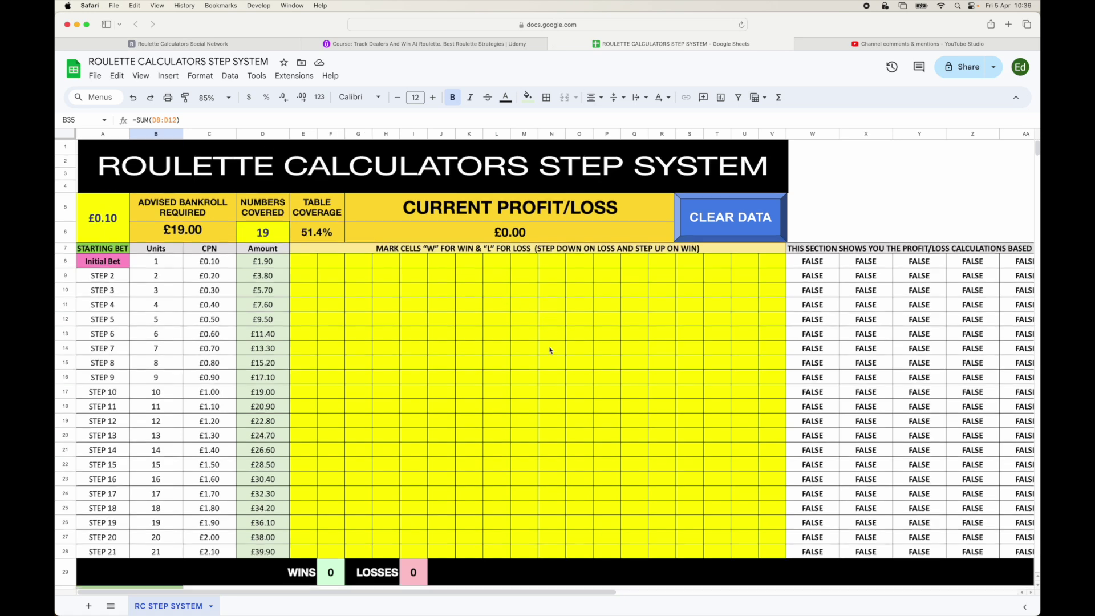
scroll(551, 350, right, 1)
scroll(551, 350, up, 8)
scroll(551, 351, left, 1)
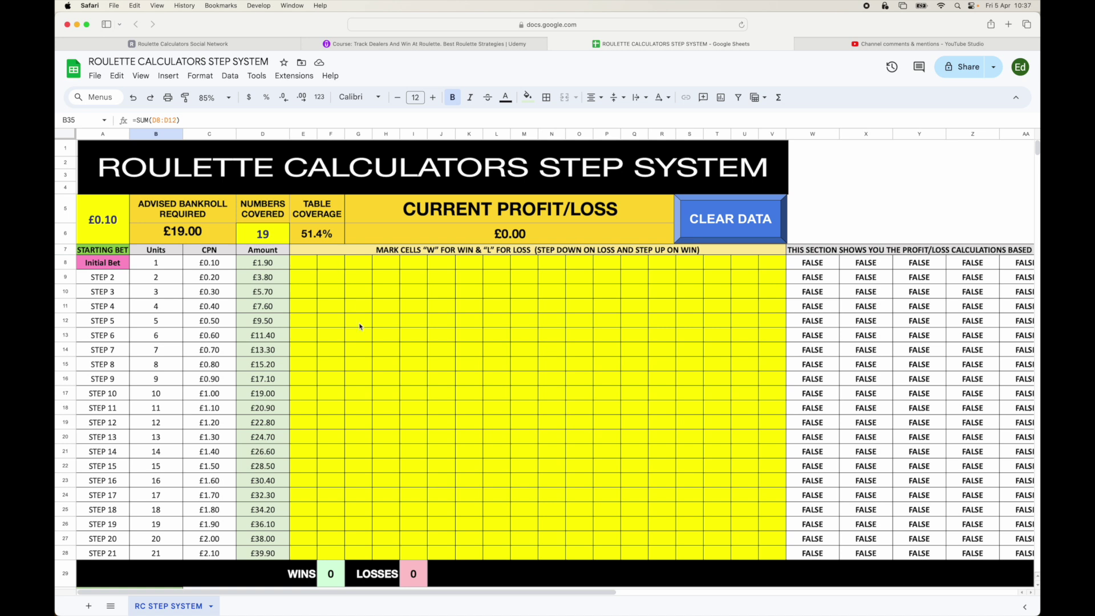
click(103, 222)
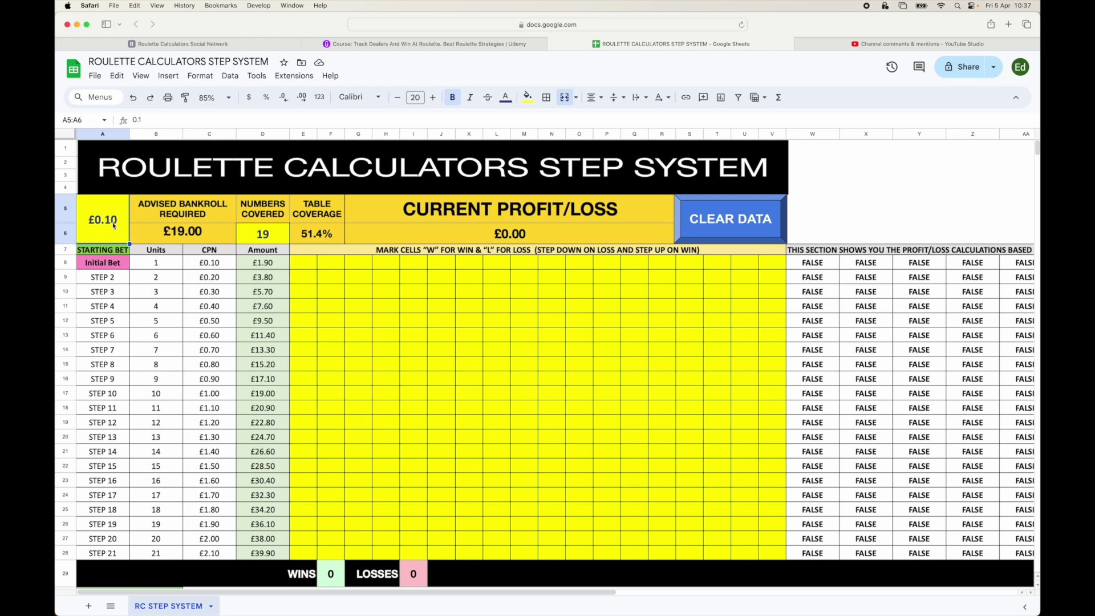
text(0.5)
key(Return)
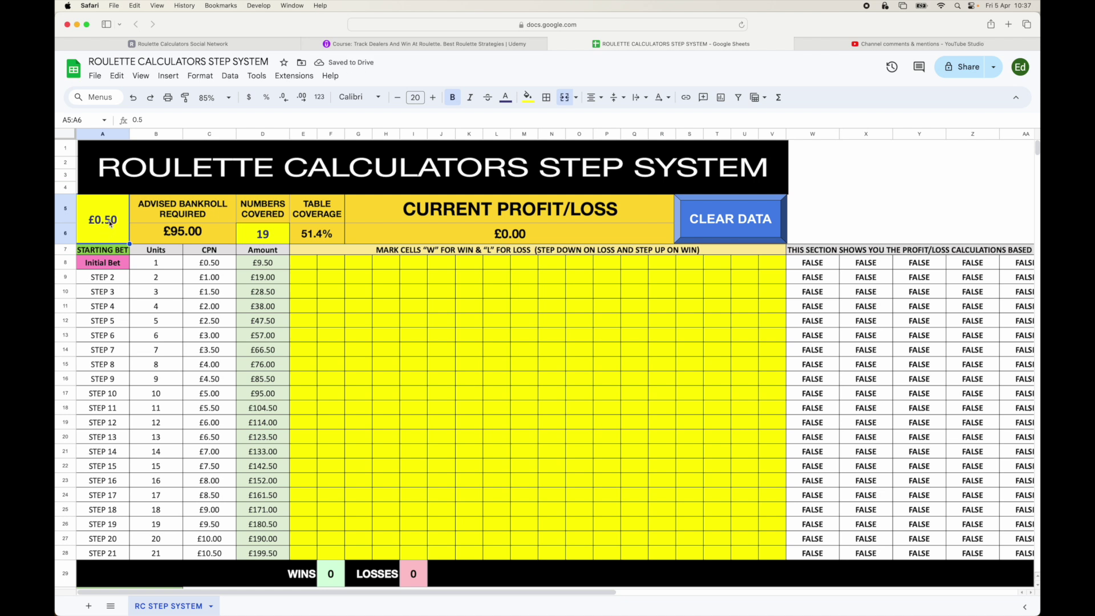
text(2)
key(Return)
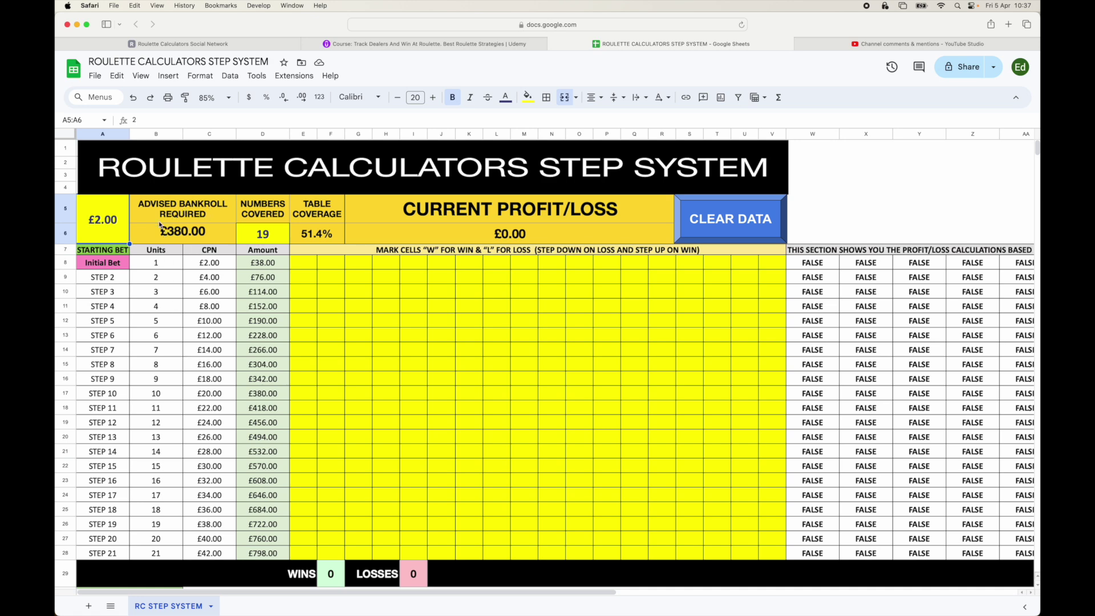
Examine the bankroll amounts for four and five steps in the Step Bankroll Guide.
scroll(194, 394, down, 4)
scroll(194, 393, down, 4)
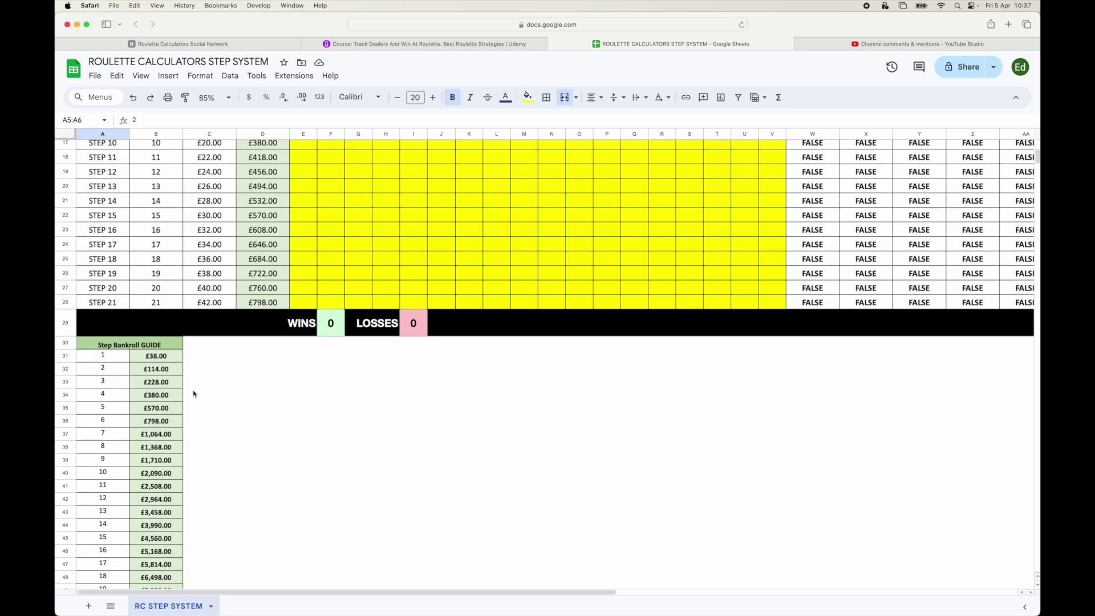
click(172, 395)
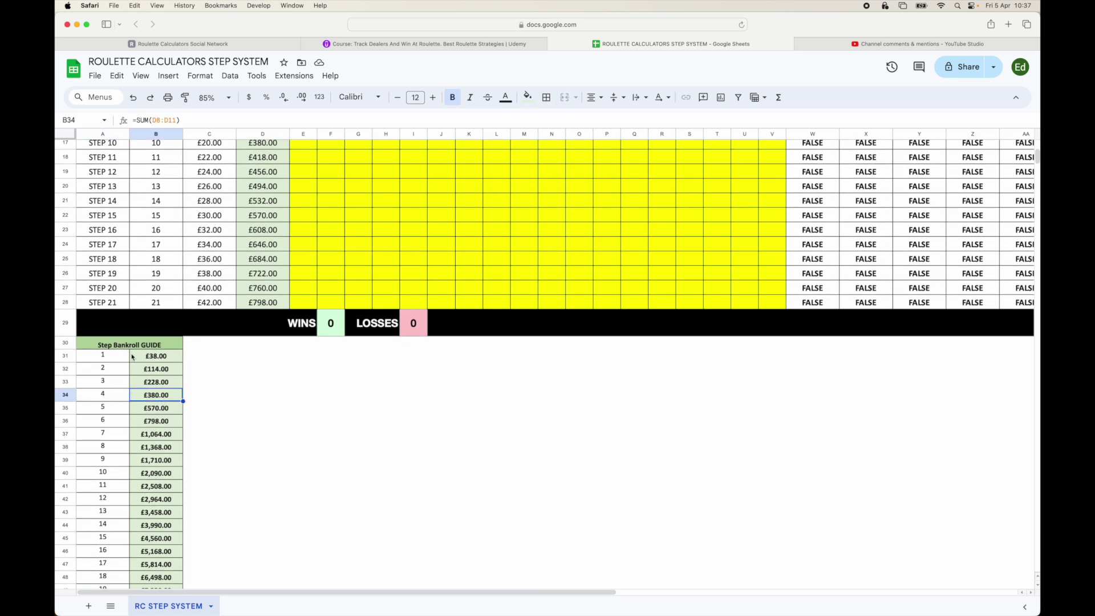
click(152, 410)
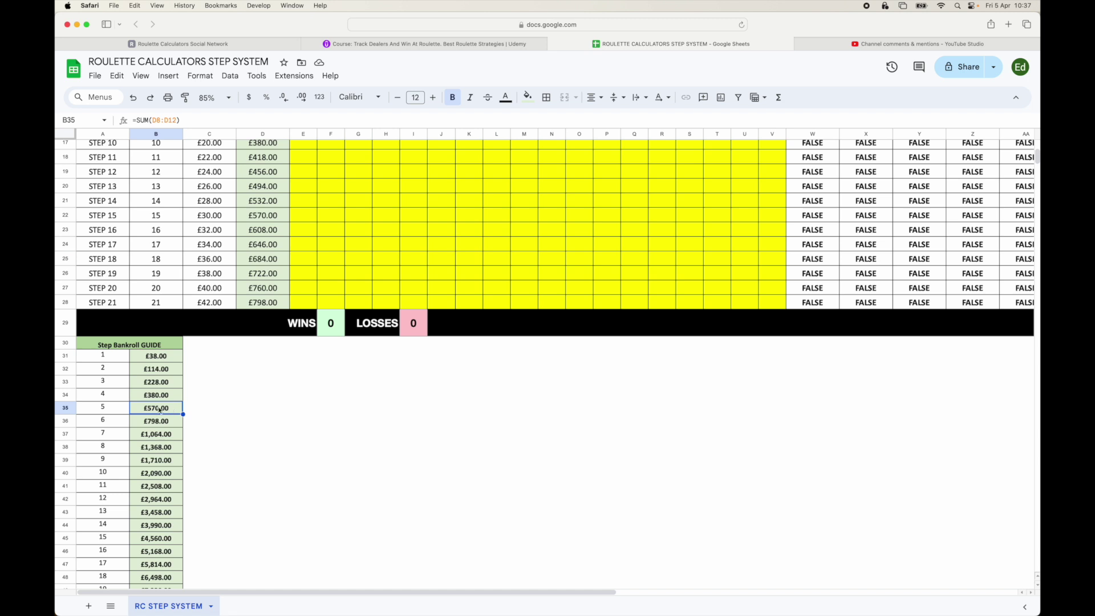
click(154, 399)
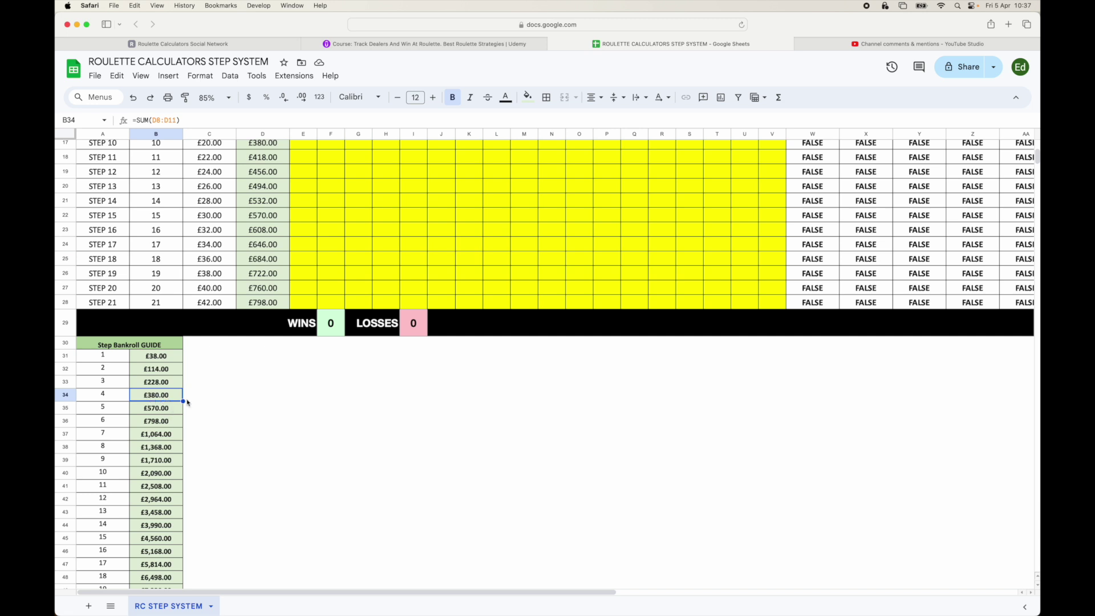
scroll(149, 414, up, 2)
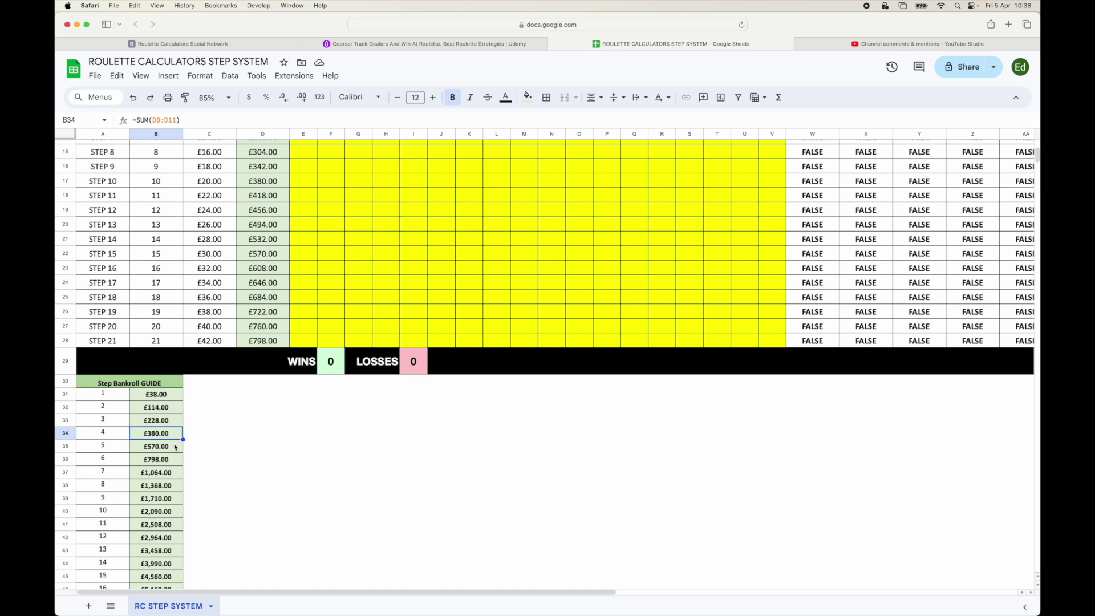
Check the numbers covered, and mark a win with W for the initial bet in cell E8.
scroll(176, 447, up, 5)
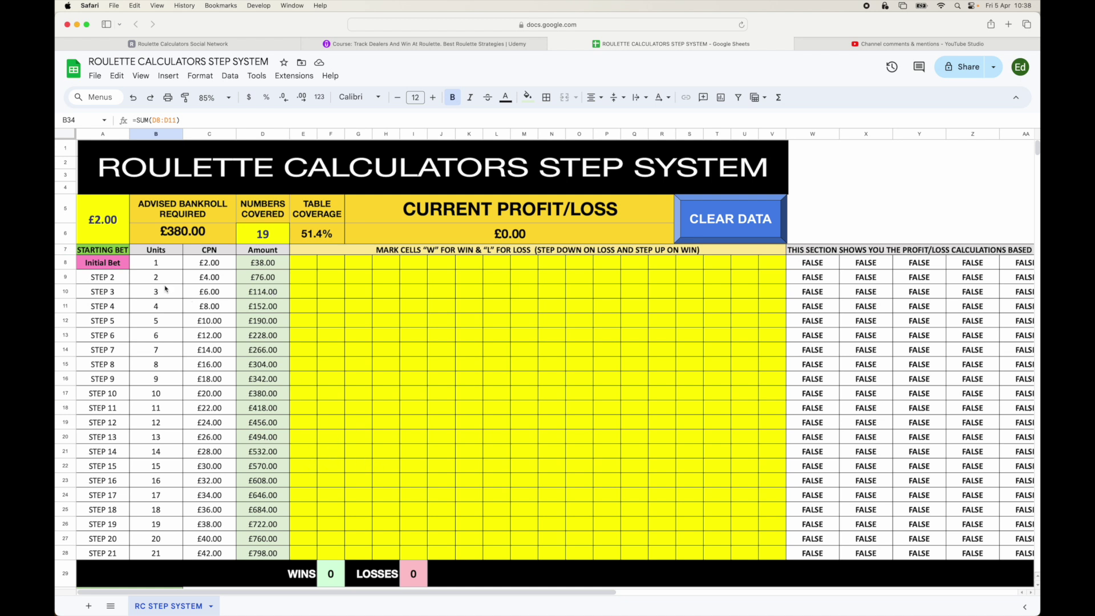
click(265, 235)
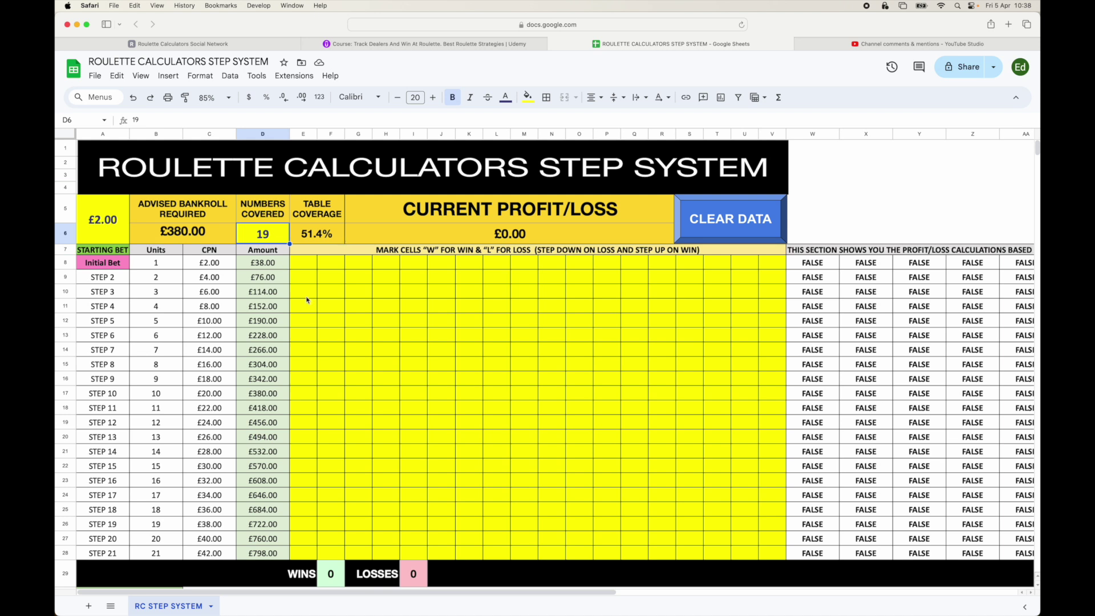
click(307, 266)
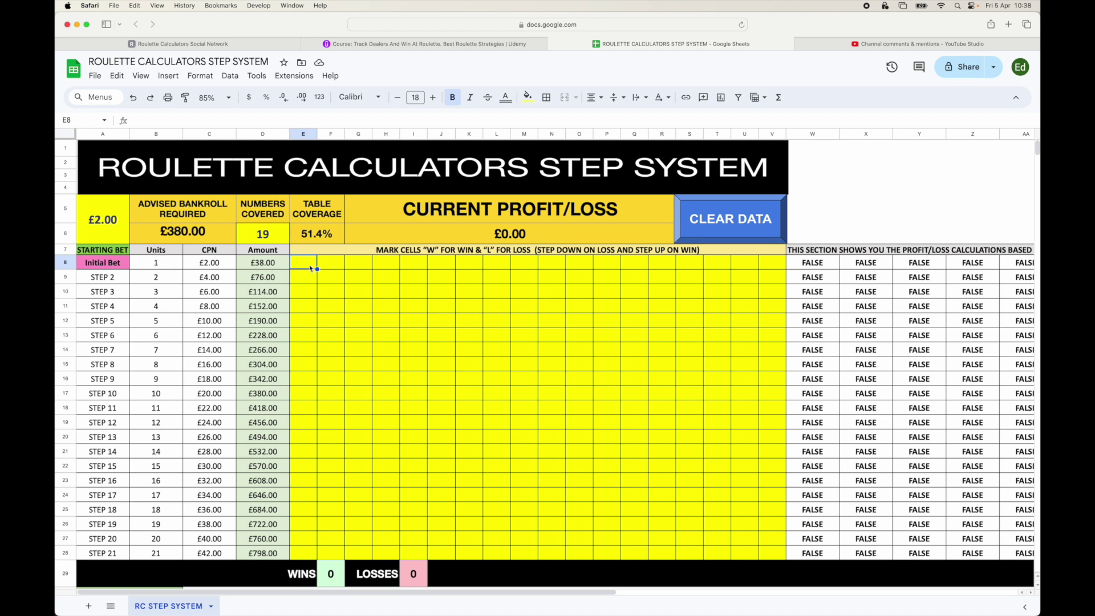
click(338, 263)
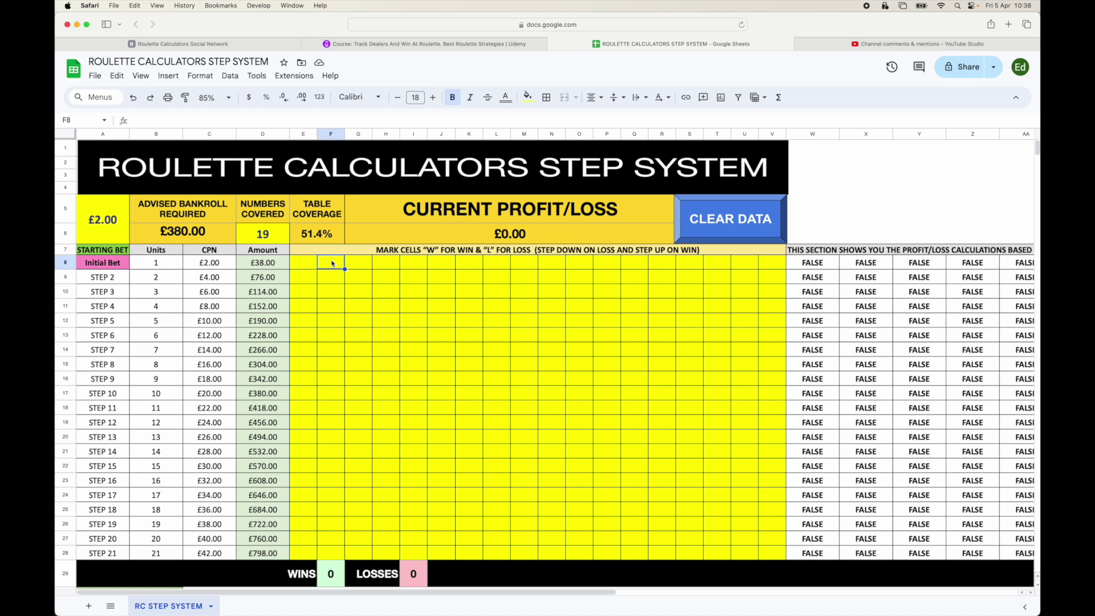
click(303, 322)
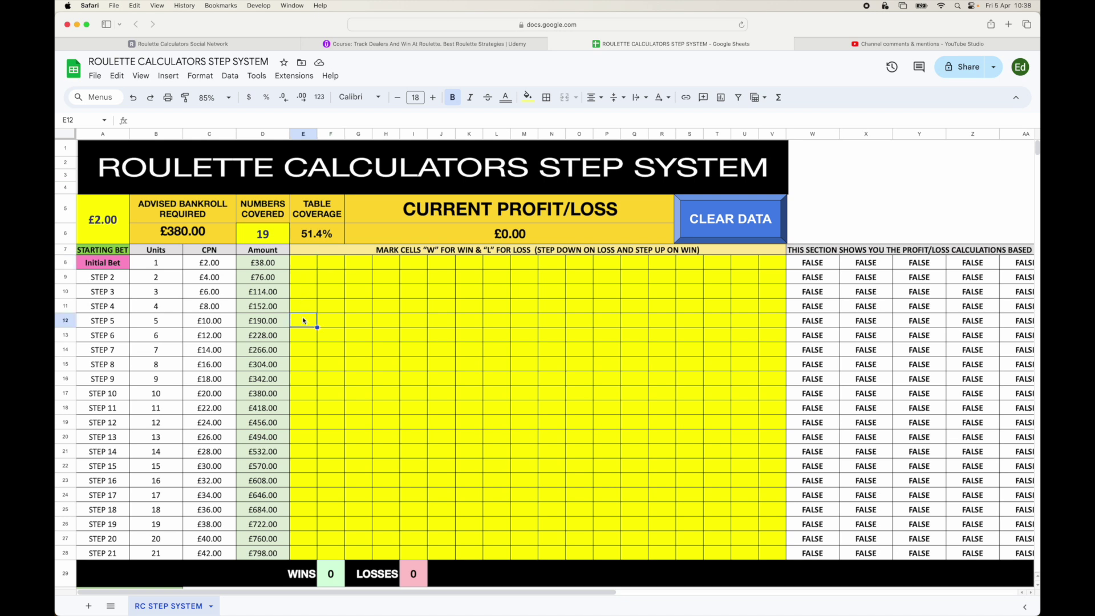
click(303, 310)
click(304, 265)
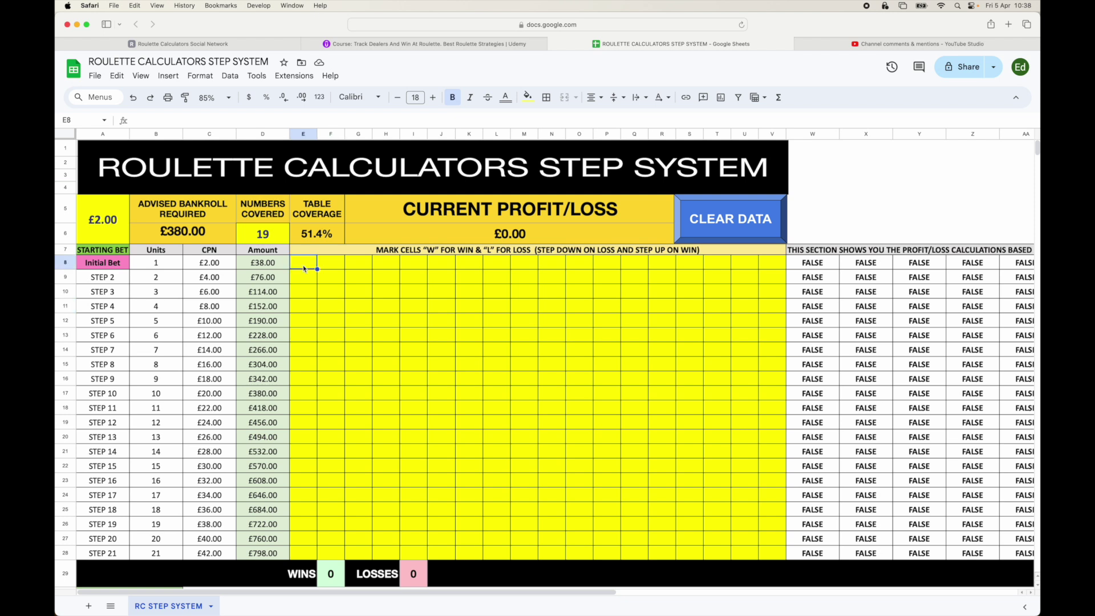
text(W)
click(313, 304)
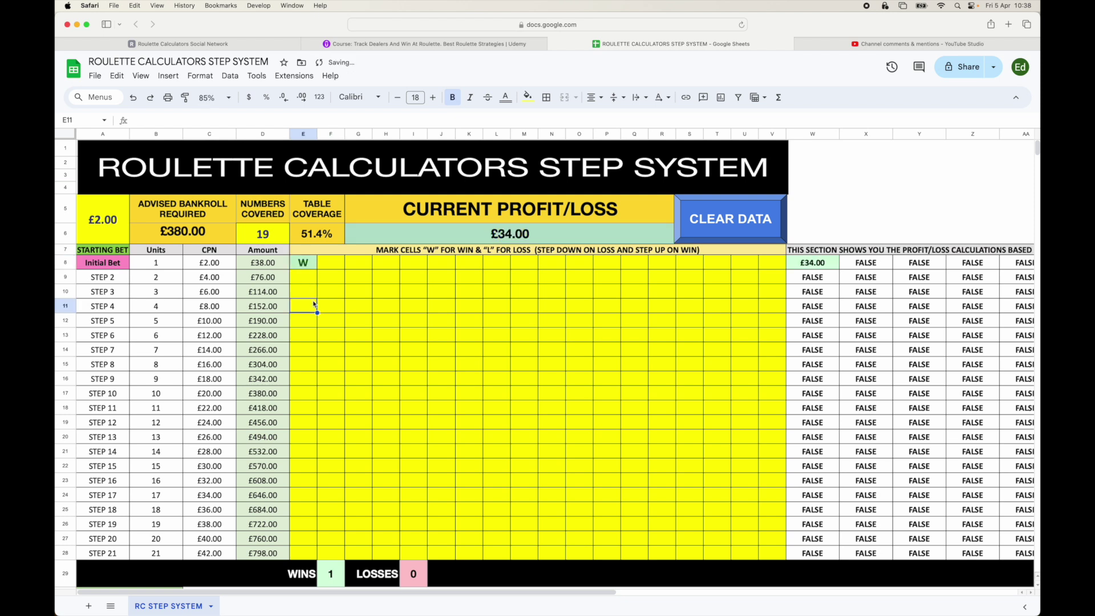
Mark three consecutive losses with L in cells F8, F9 and F10, moving down one step each time.
click(313, 264)
click(336, 266)
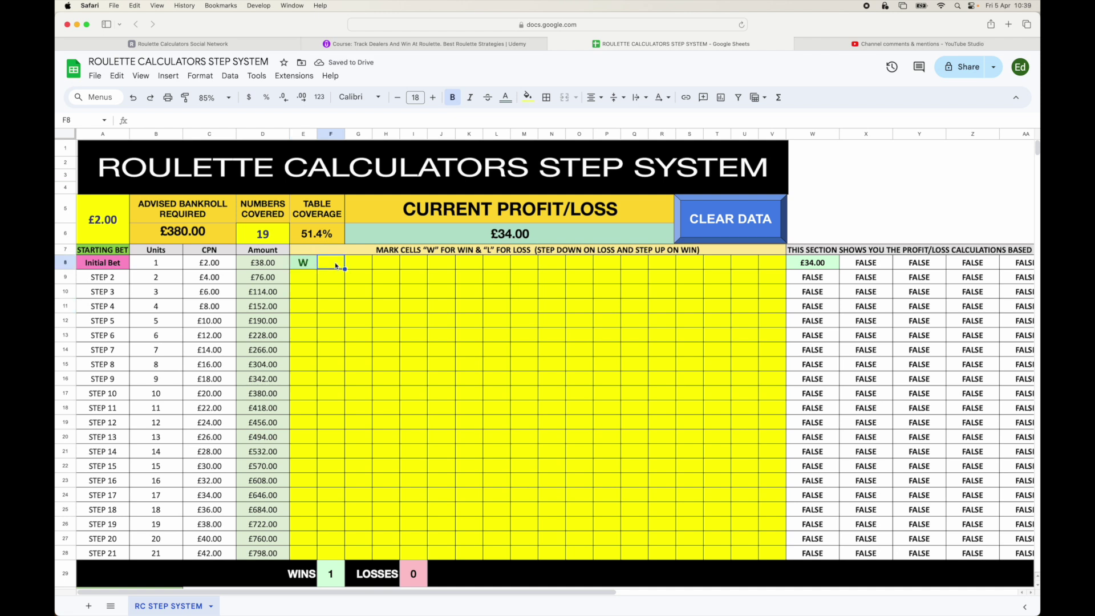
text(L)
click(355, 278)
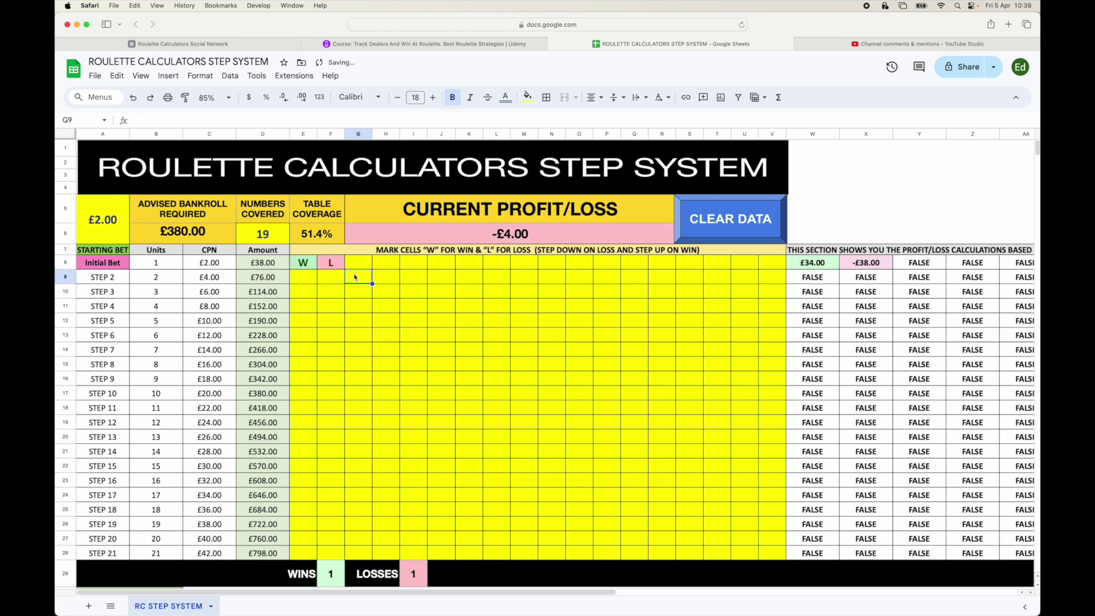
click(327, 279)
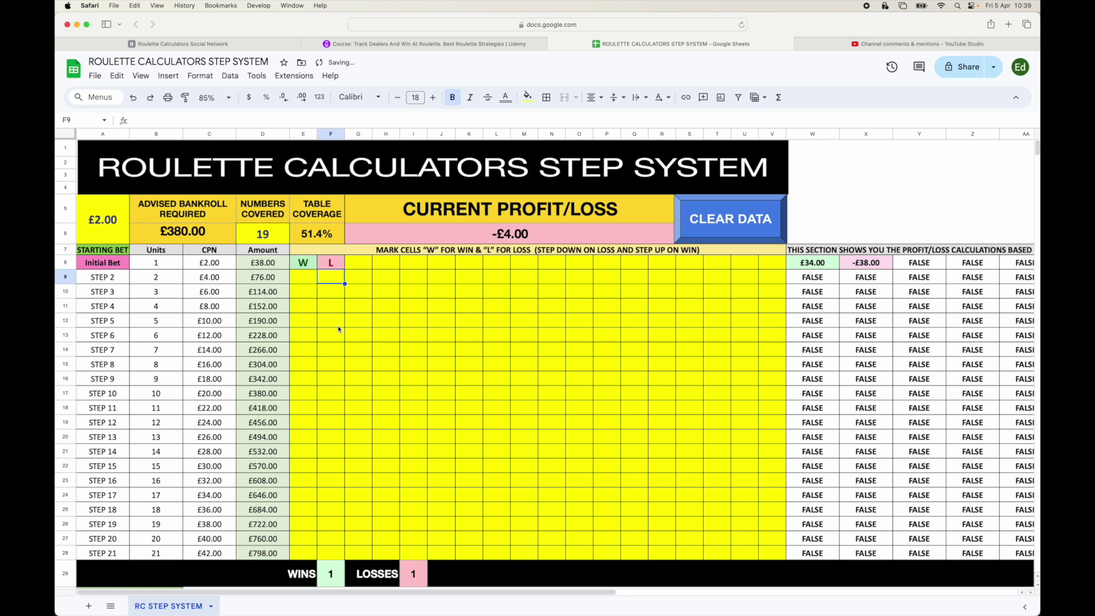
text(L)
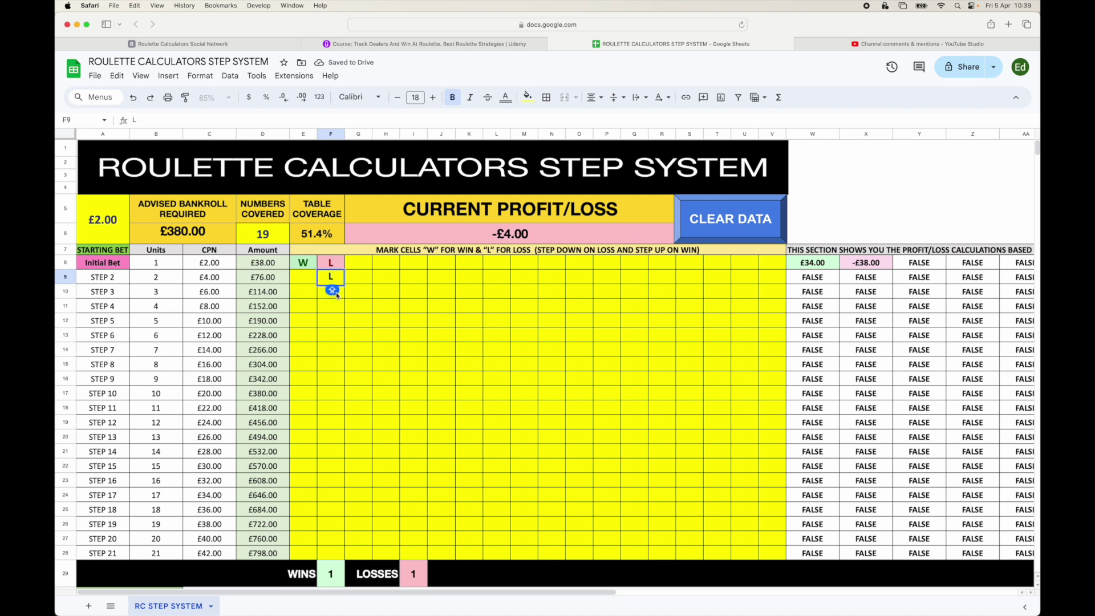
key(Return)
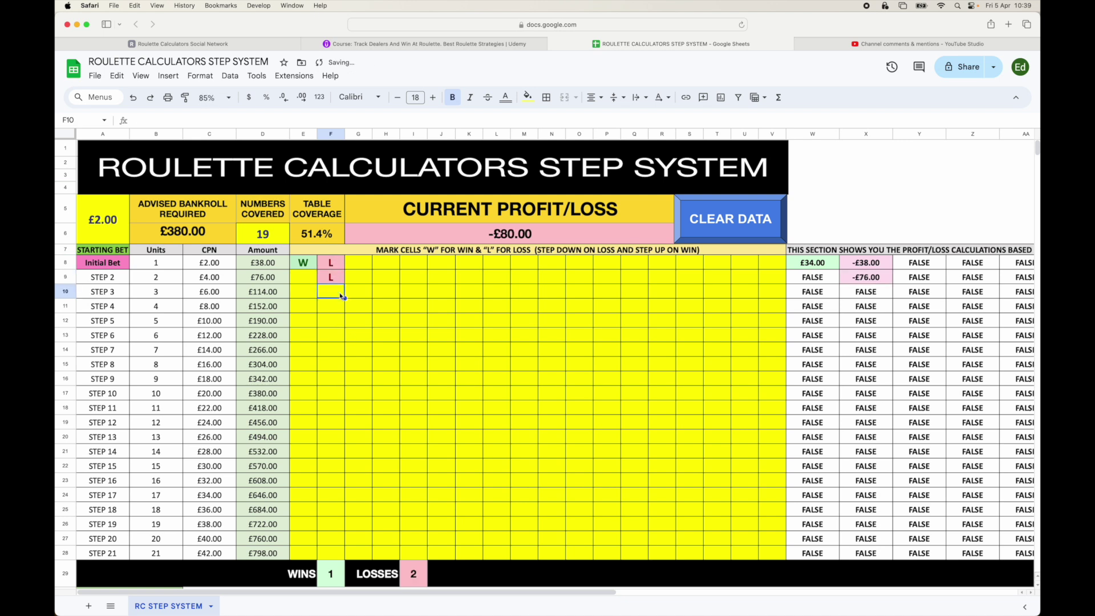
text(L)
key(Return)
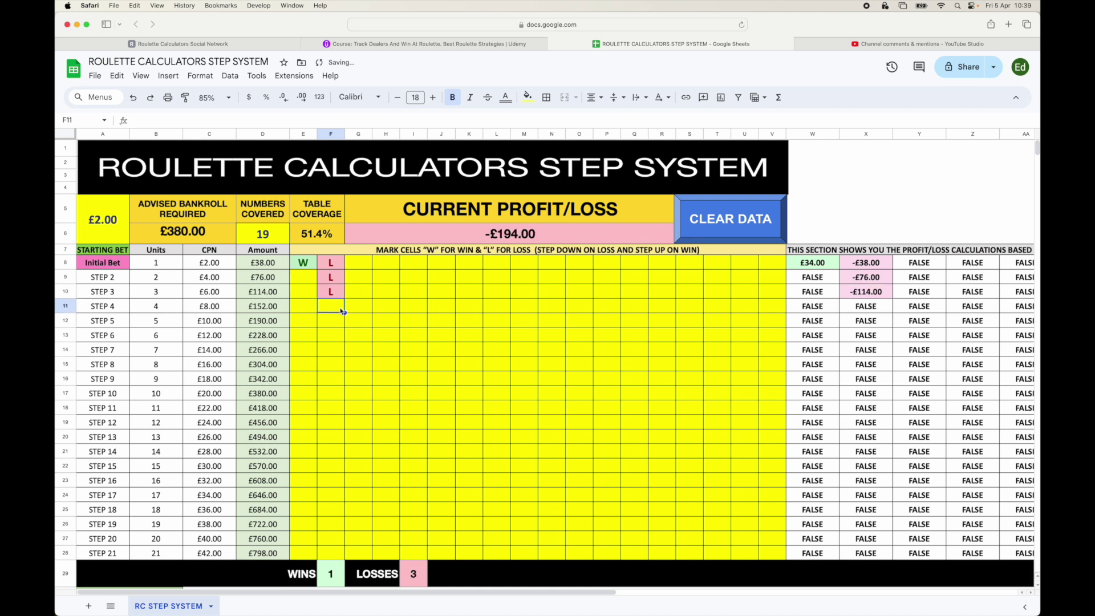
Mark wins with W at Step 4 in cell F11 and at Step 3 in cell G10.
text(W)
click(335, 292)
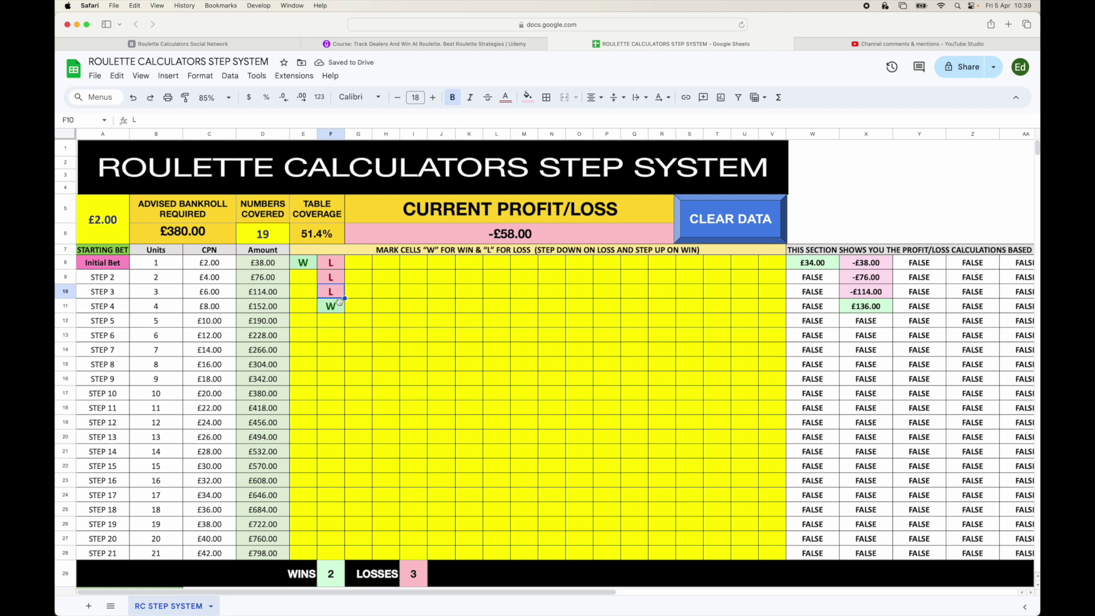
click(360, 293)
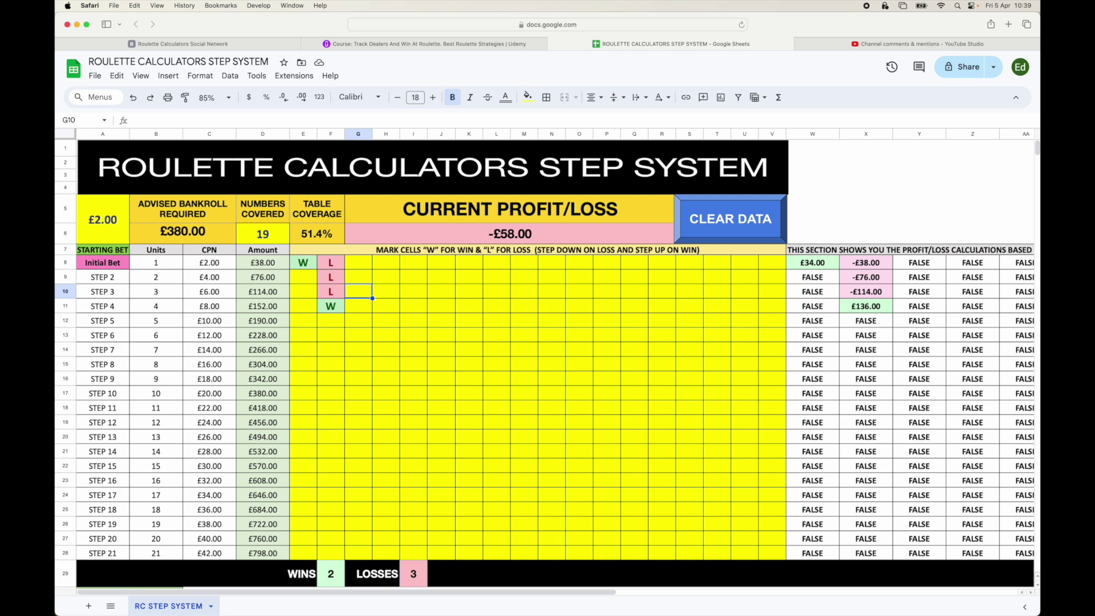
text(W)
Mark a loss with L at Step 2 in cell G9, keeping W in G10.
click(360, 279)
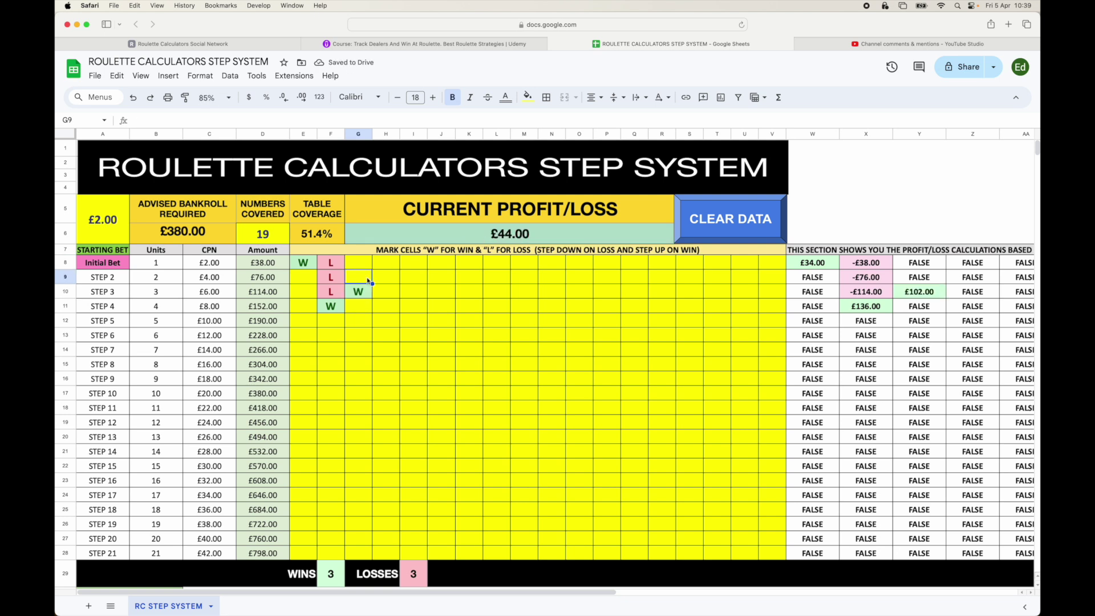
text(L)
key(Return)
text(W)
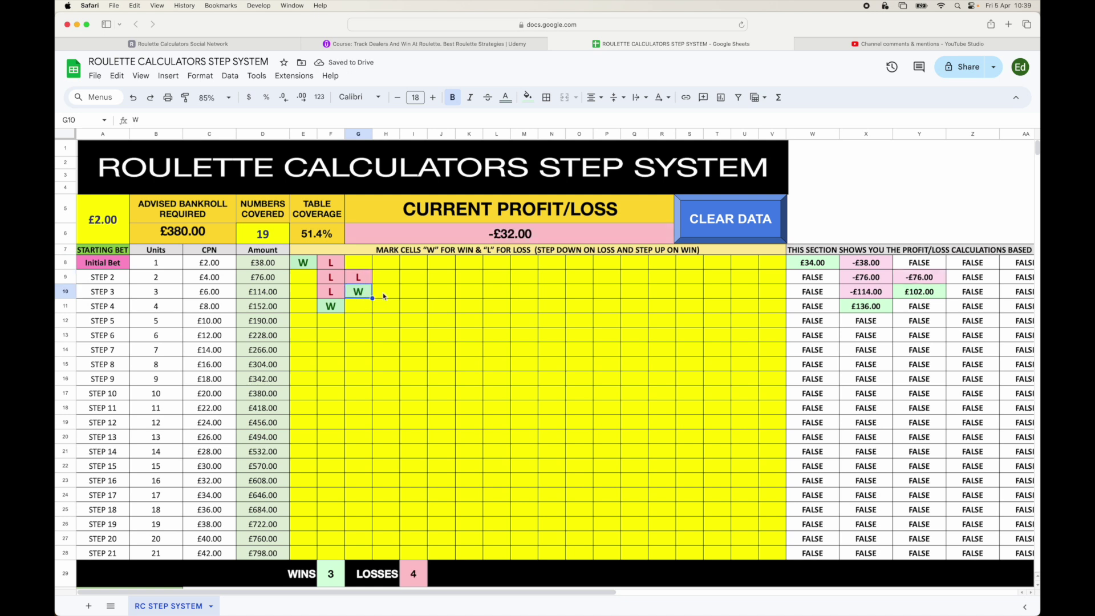
Review the wins already marked in the grid, and mark another win with W at Step 2 in cell H9.
click(387, 295)
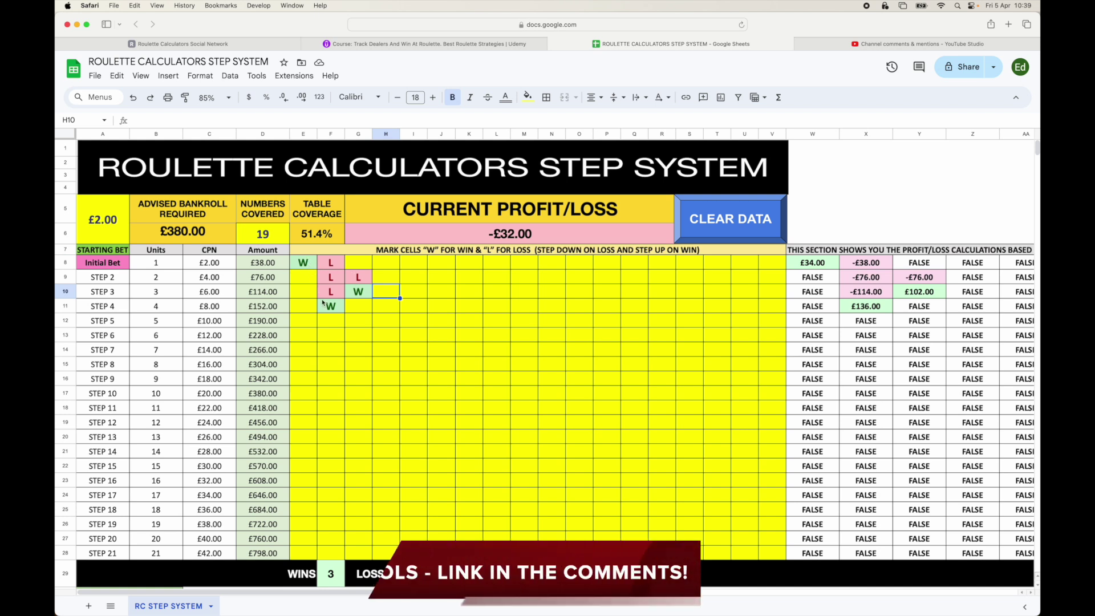
click(315, 265)
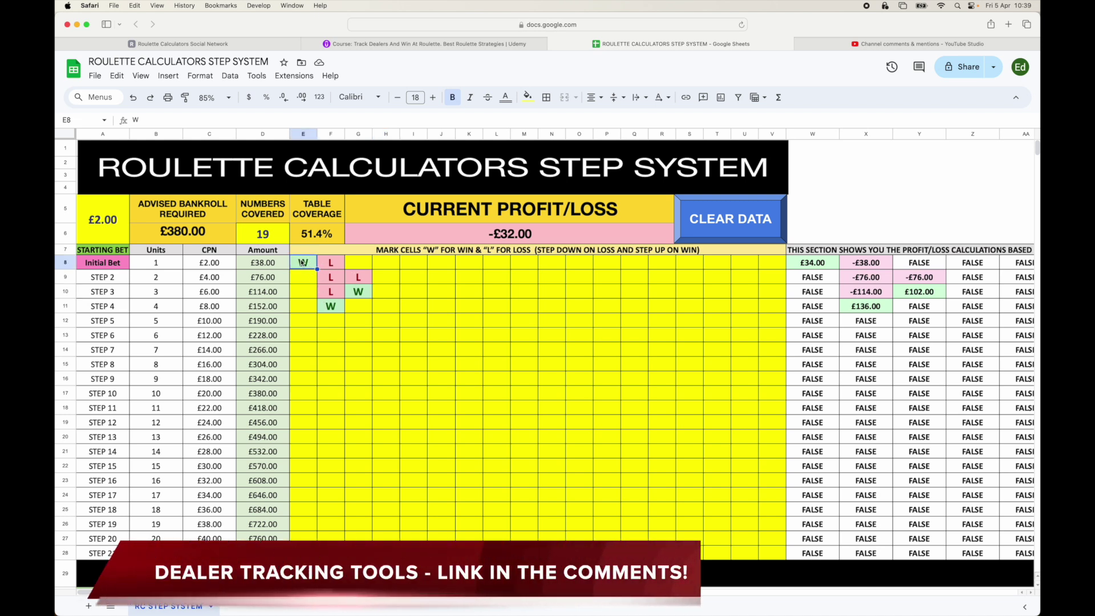
click(336, 311)
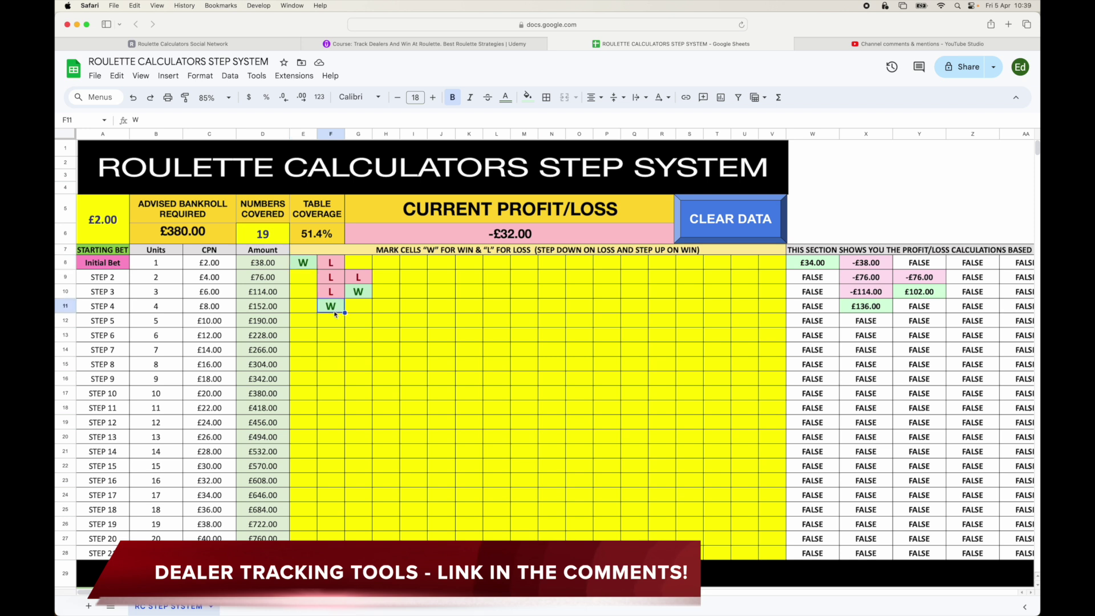
click(360, 296)
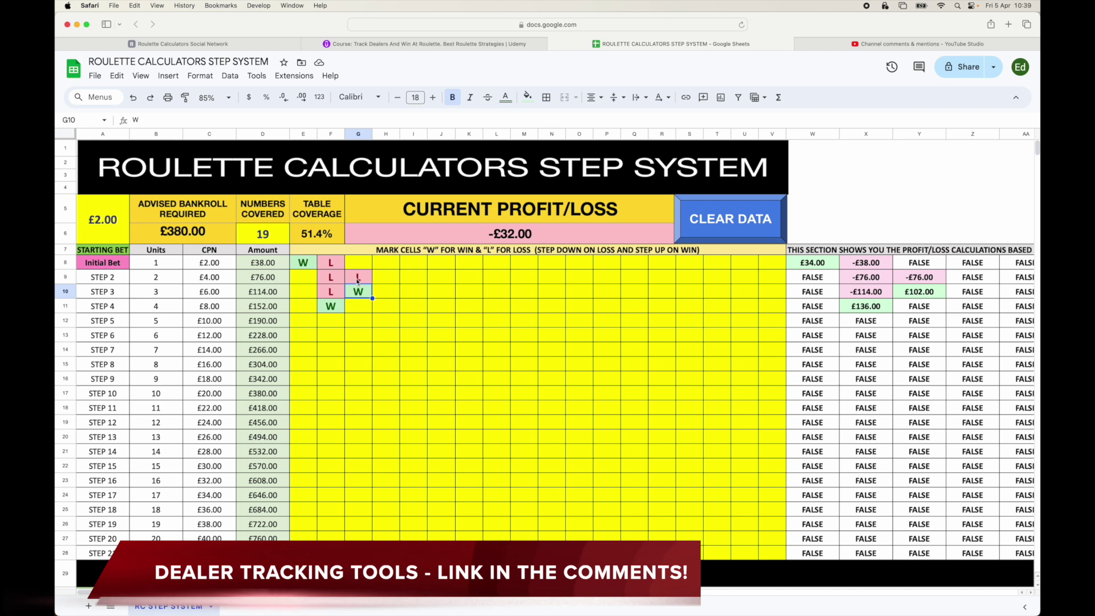
click(387, 282)
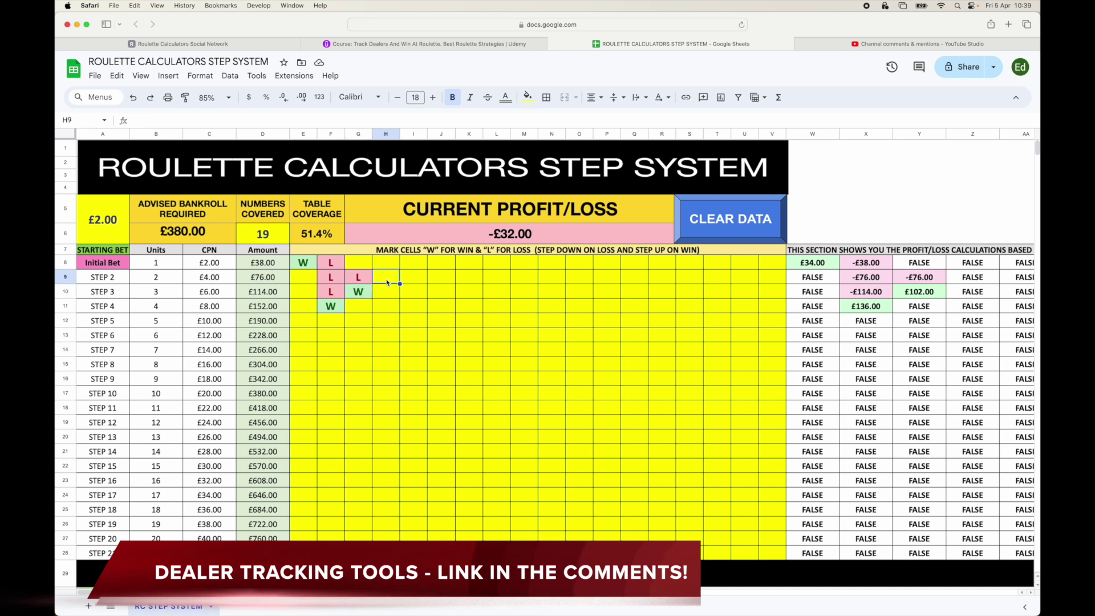
text(W)
click(384, 312)
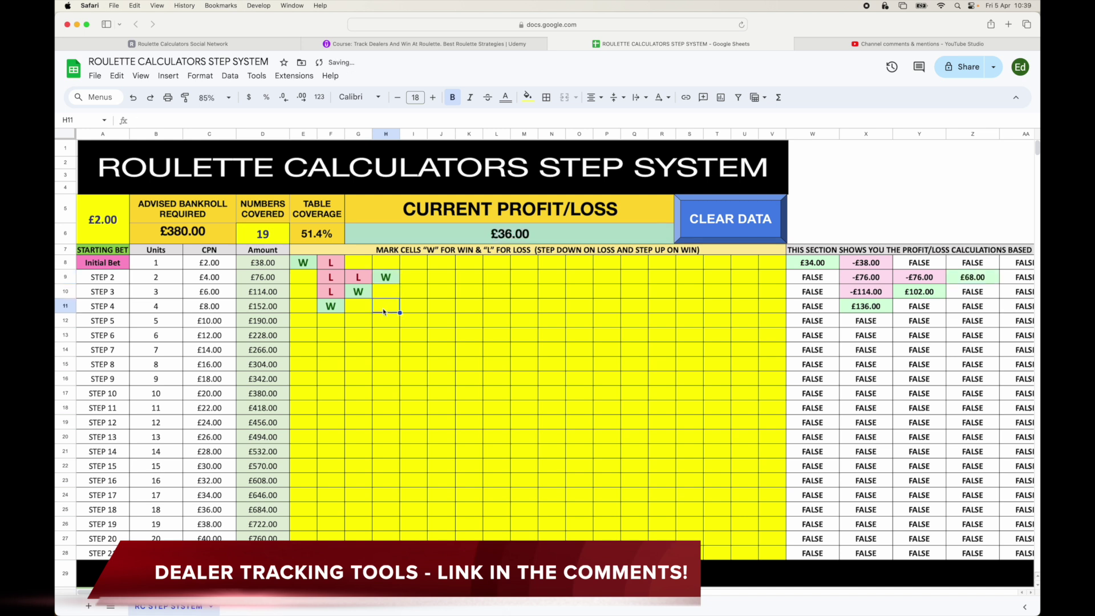
Mark a loss with L for the initial bet in cell H8, keeping W in H9.
click(386, 266)
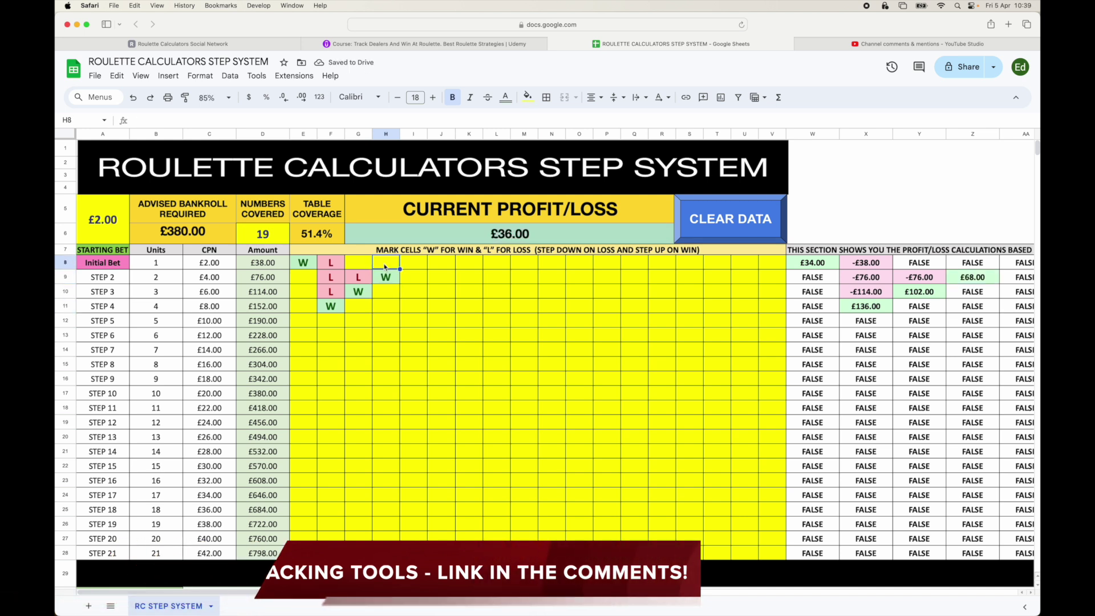
text(L)
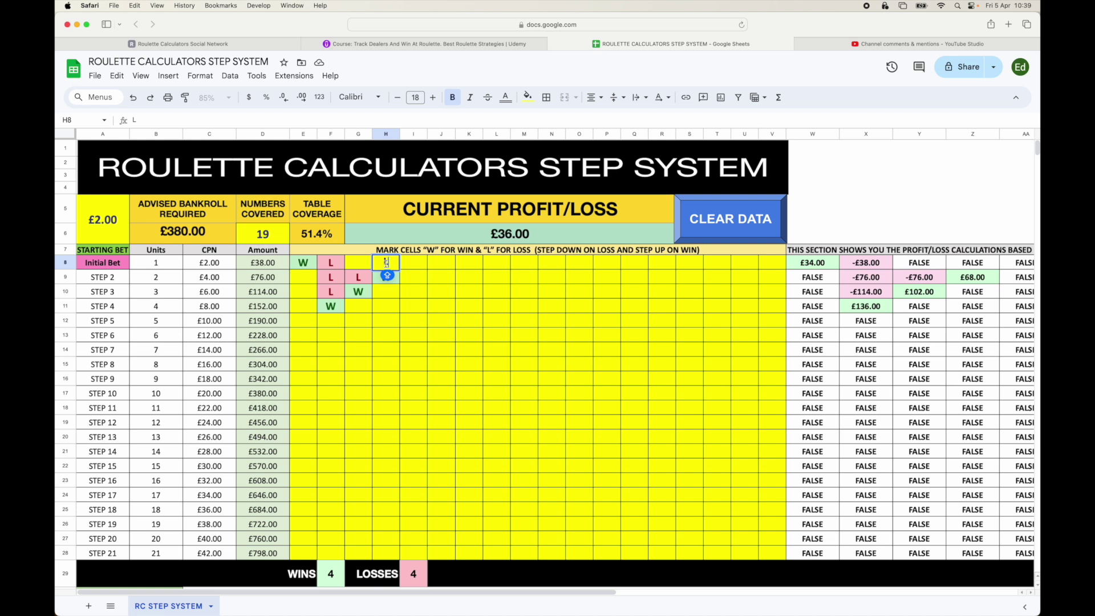
key(Return)
text(W)
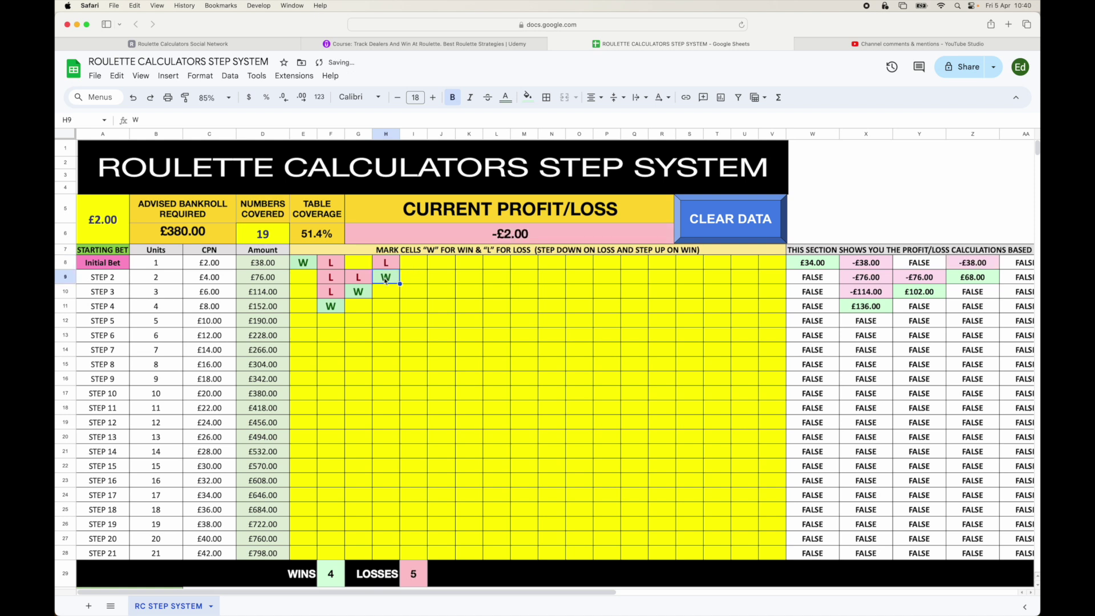
Highlight the Step 2 row of the win/loss grid from E9 to Q9, and revisit the win in H9.
click(412, 279)
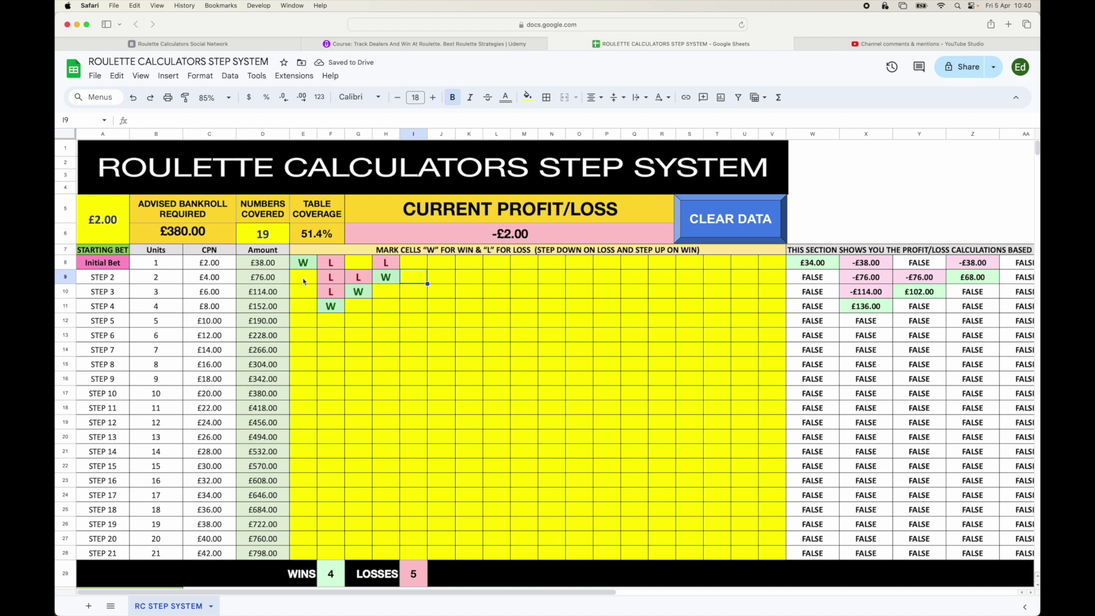
drag(304, 281, 632, 282)
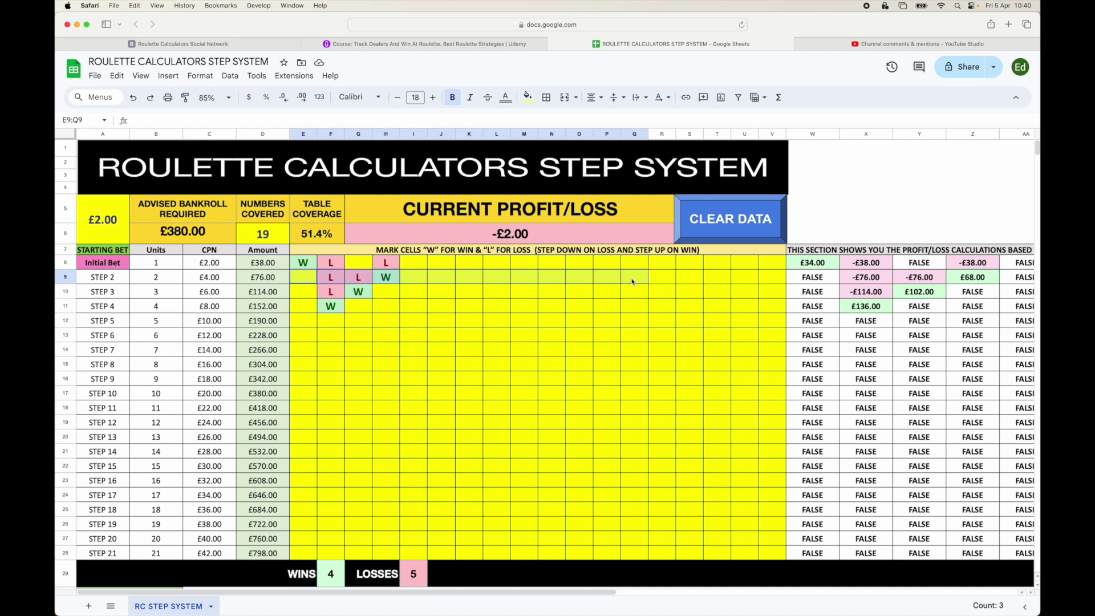
click(442, 284)
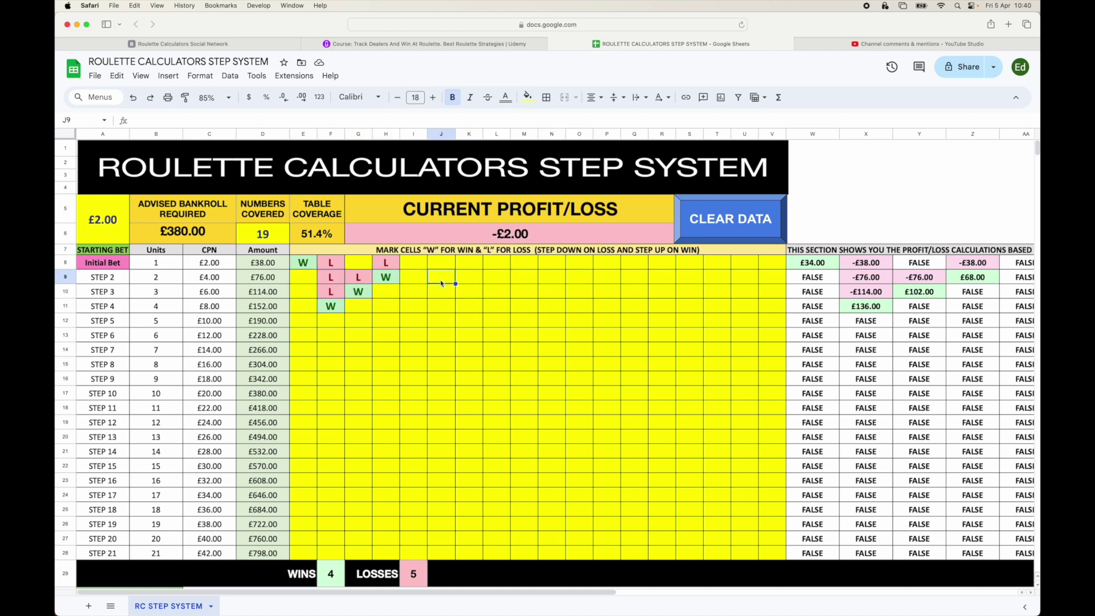
click(391, 279)
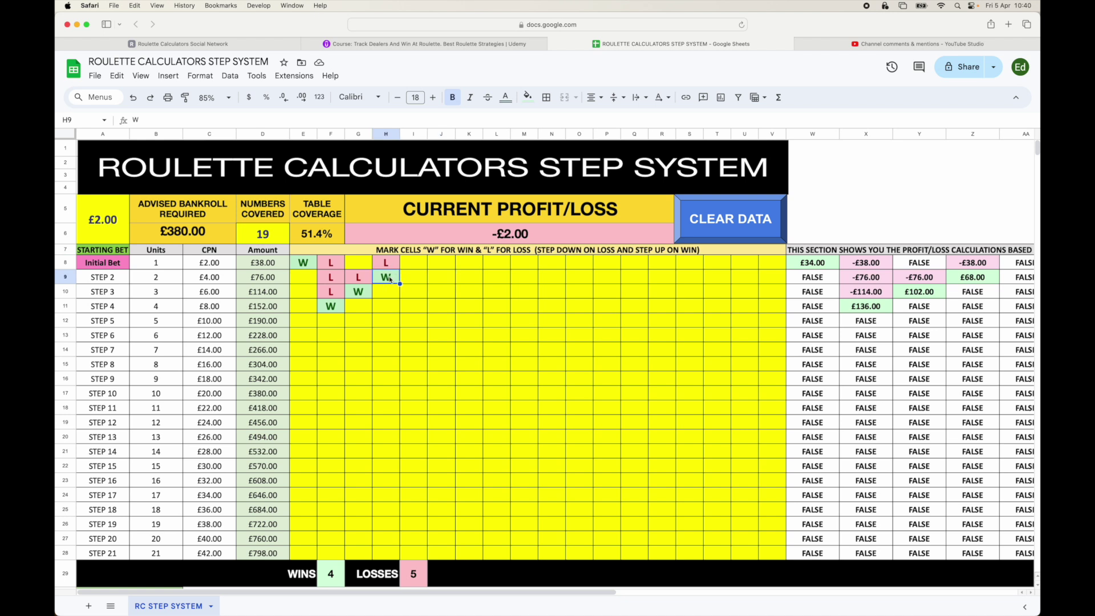
click(389, 294)
Mark wins with W at Step 2 in cell I9 and for the initial bet in cell I8.
click(414, 279)
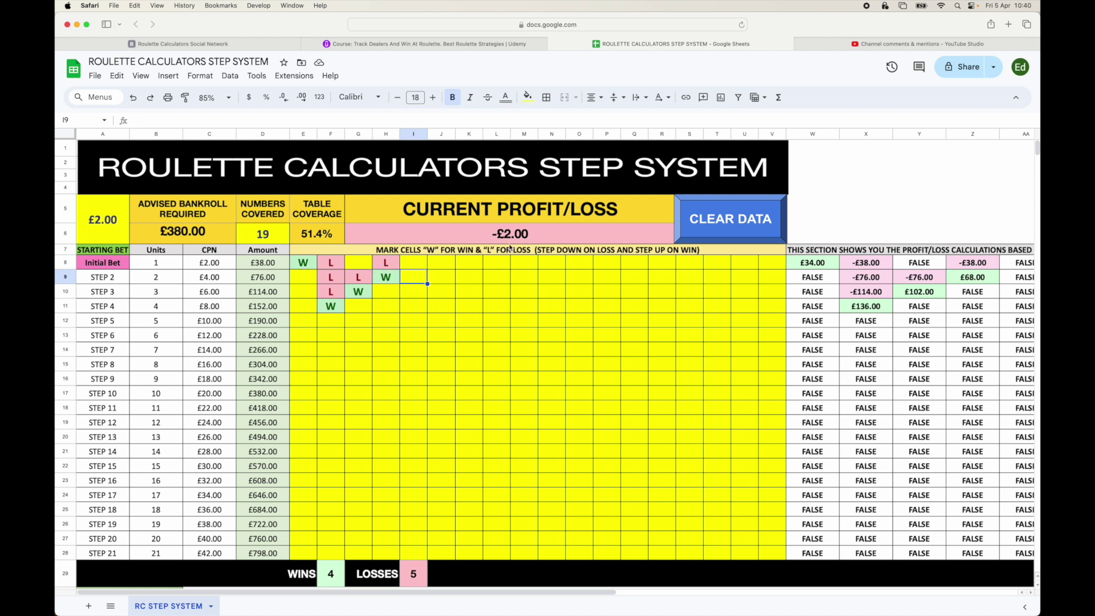
text(W)
key(Up)
text(W)
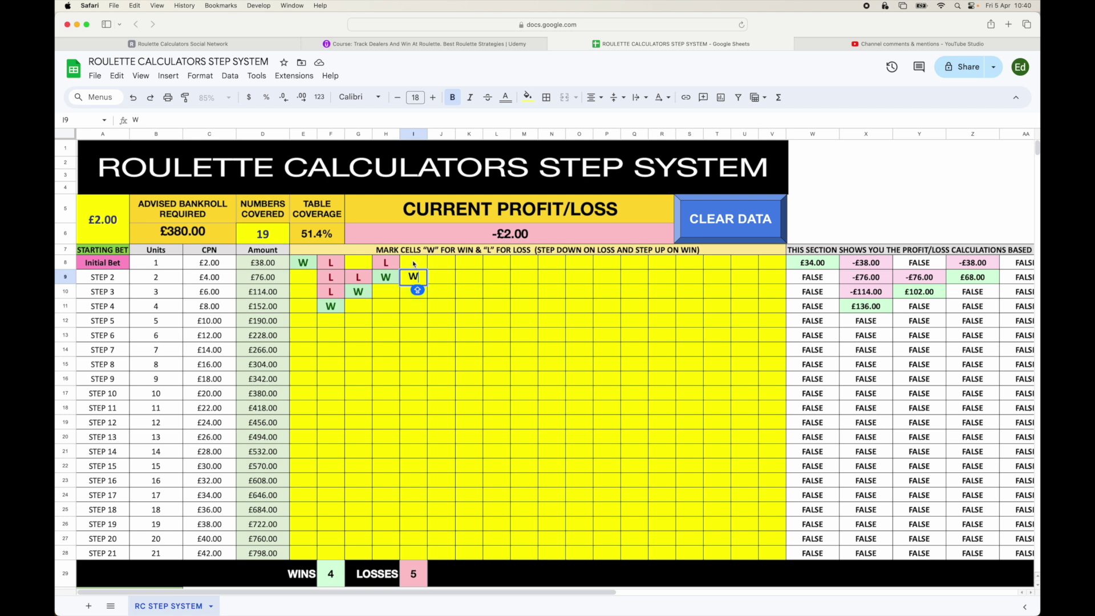
key(Return)
key(Up)
text(W)
click(474, 327)
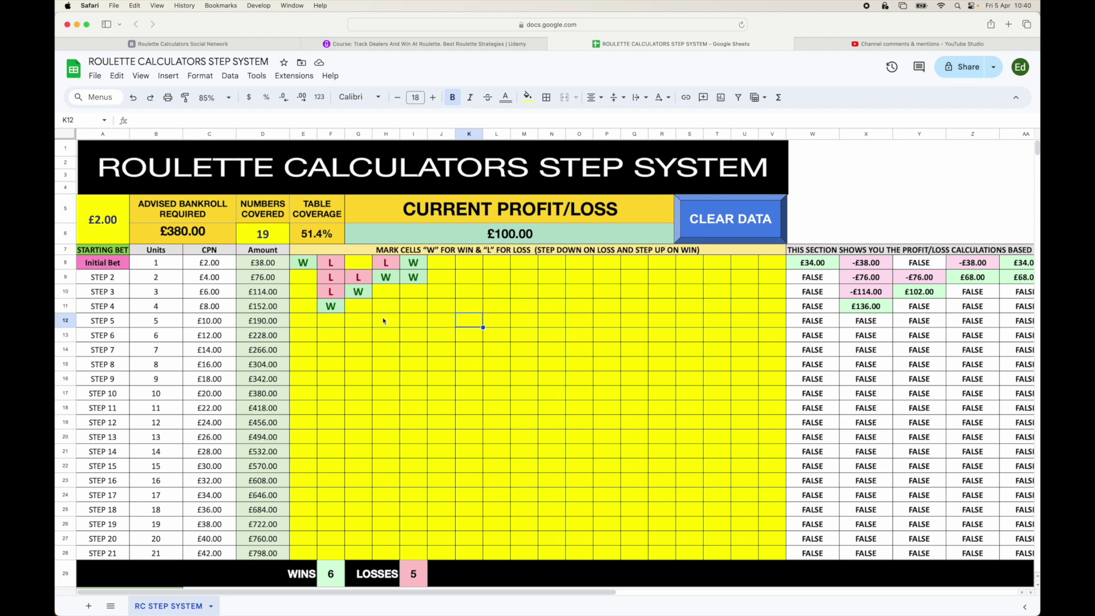
Examine how the starting bet and units determine the CPN values for the initial bet, Step 2 and Step 3.
click(172, 264)
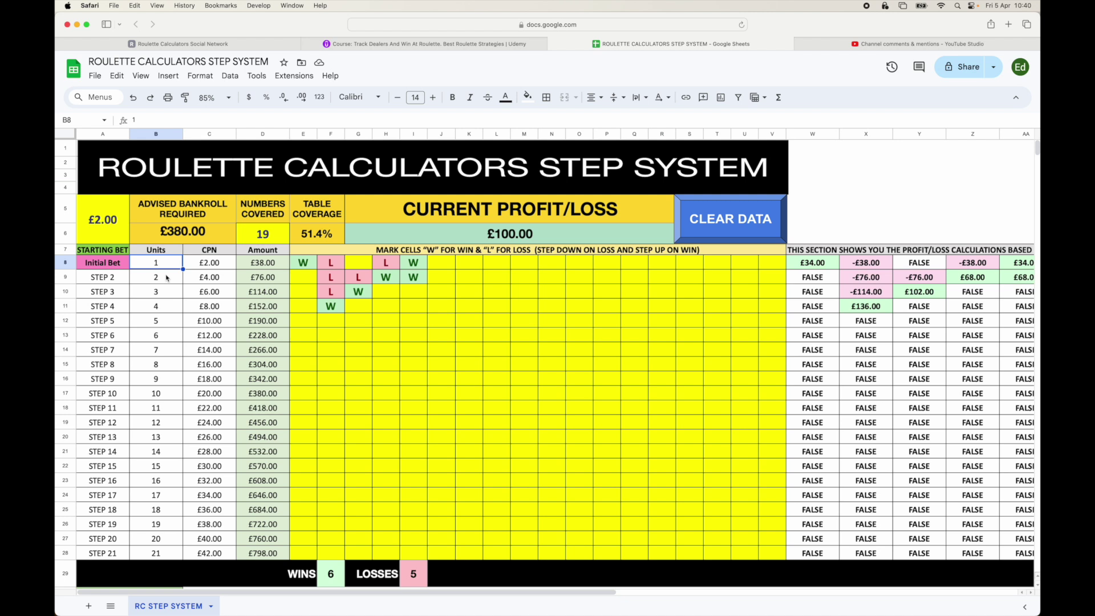
click(213, 265)
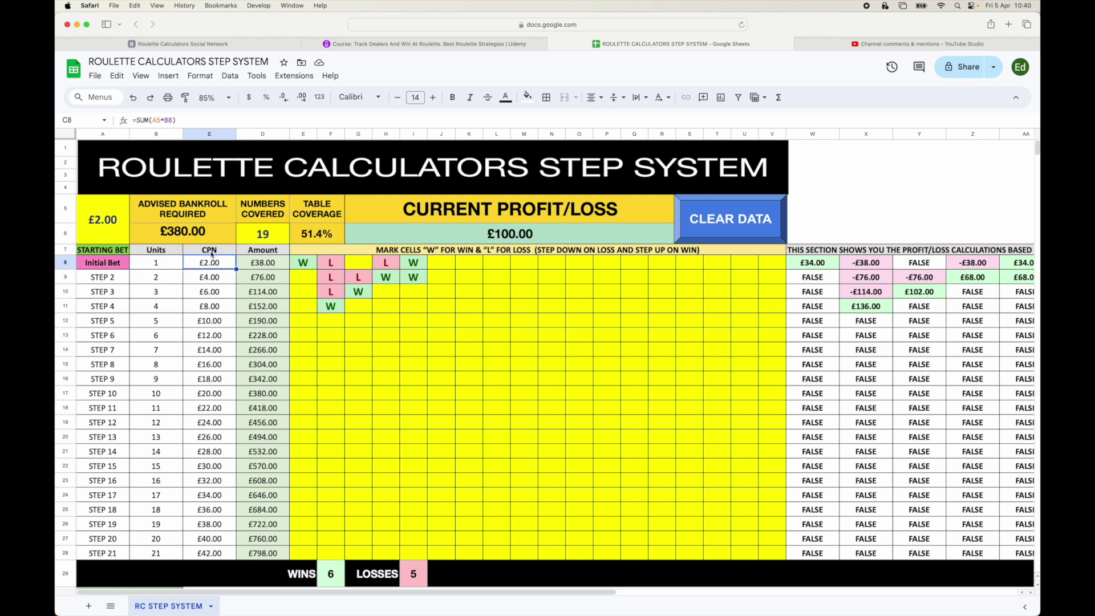
click(104, 221)
click(215, 259)
click(157, 264)
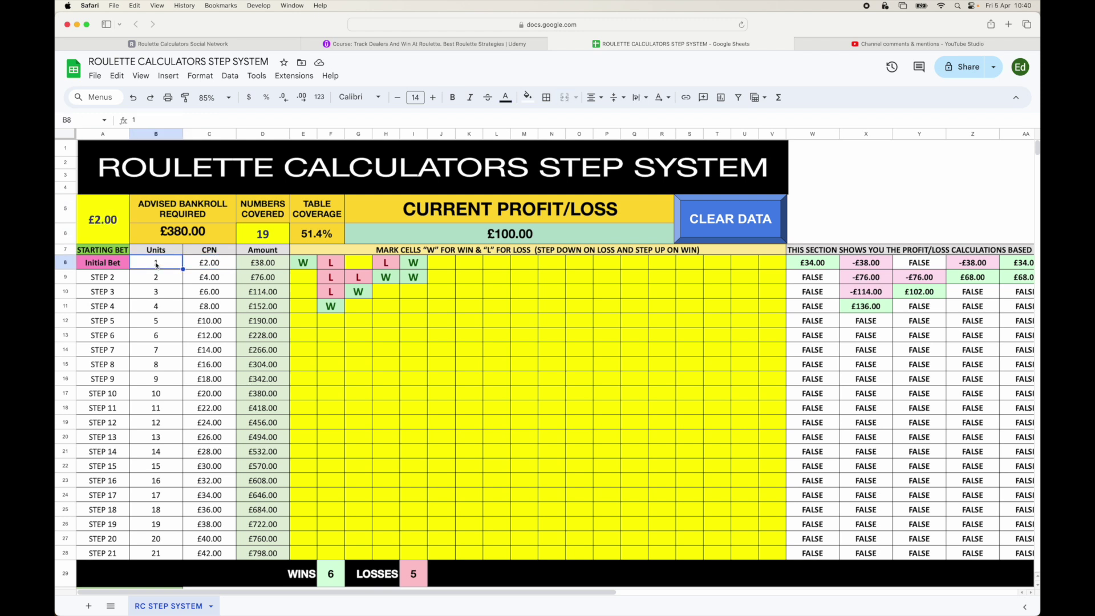
click(209, 265)
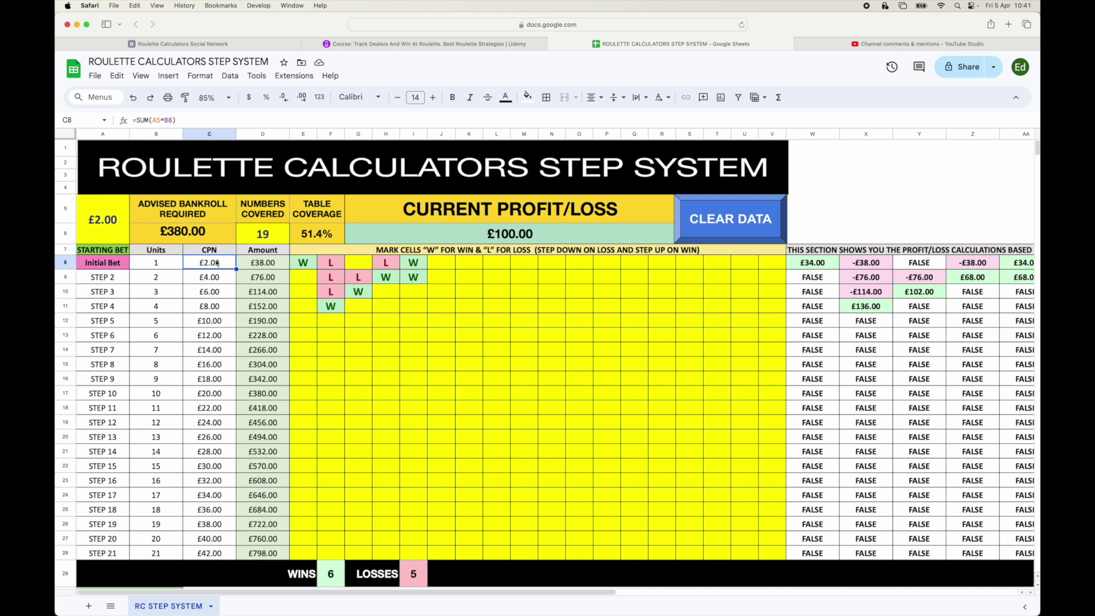
click(164, 280)
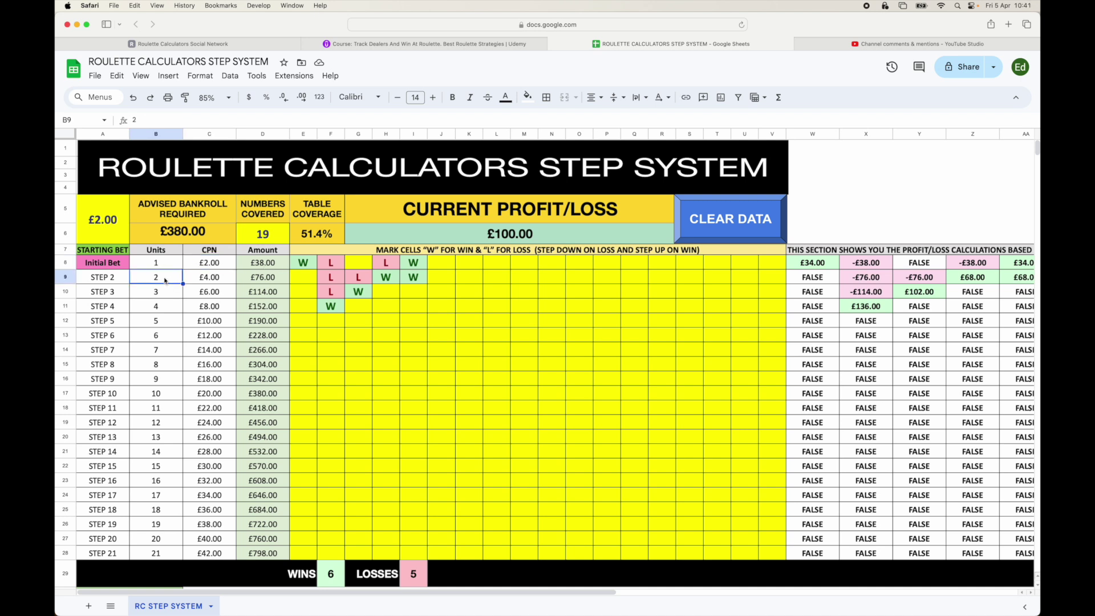
click(212, 280)
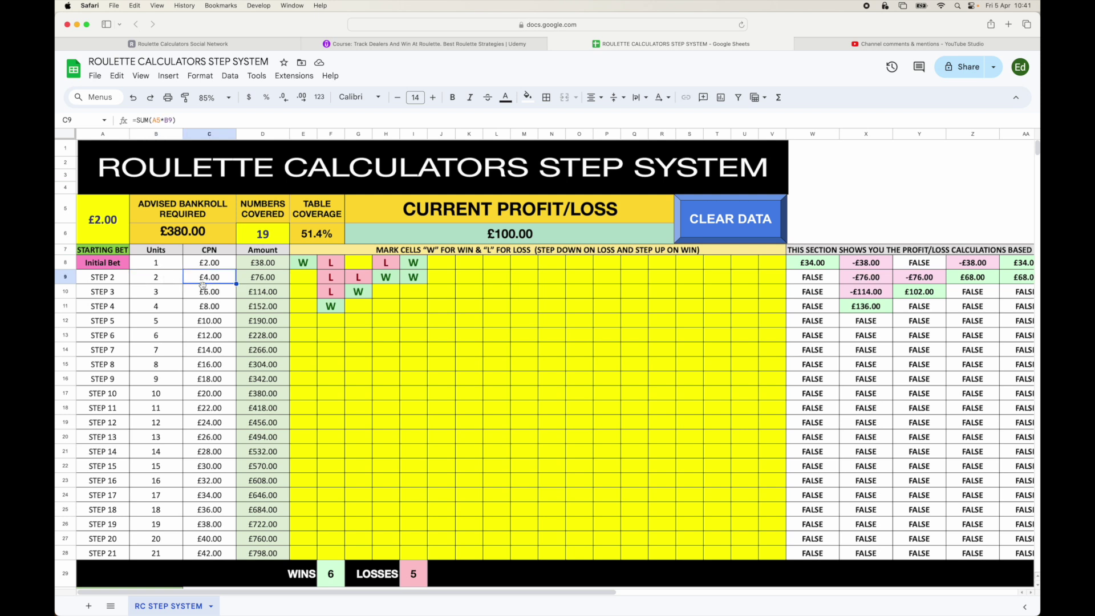
click(206, 292)
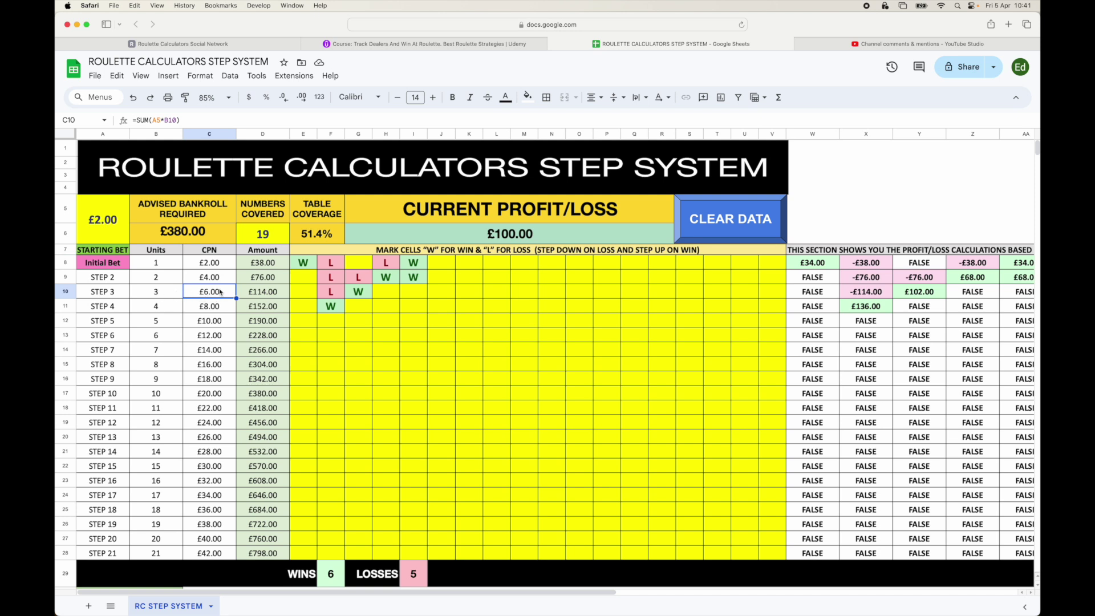
Set the starting bet to £0.10.
click(112, 222)
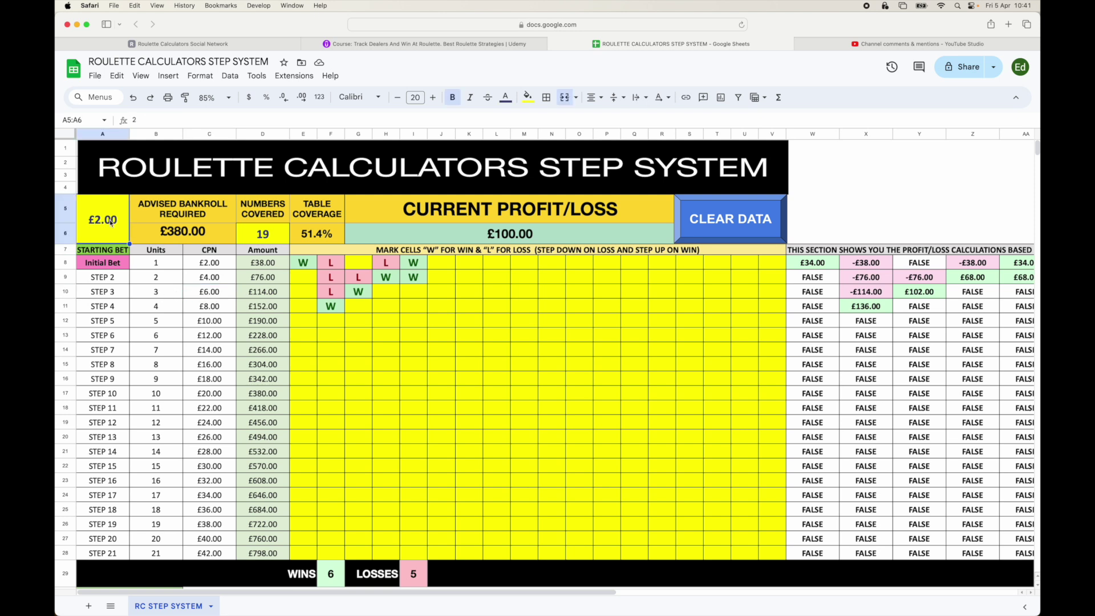
text(.1)
key(Return)
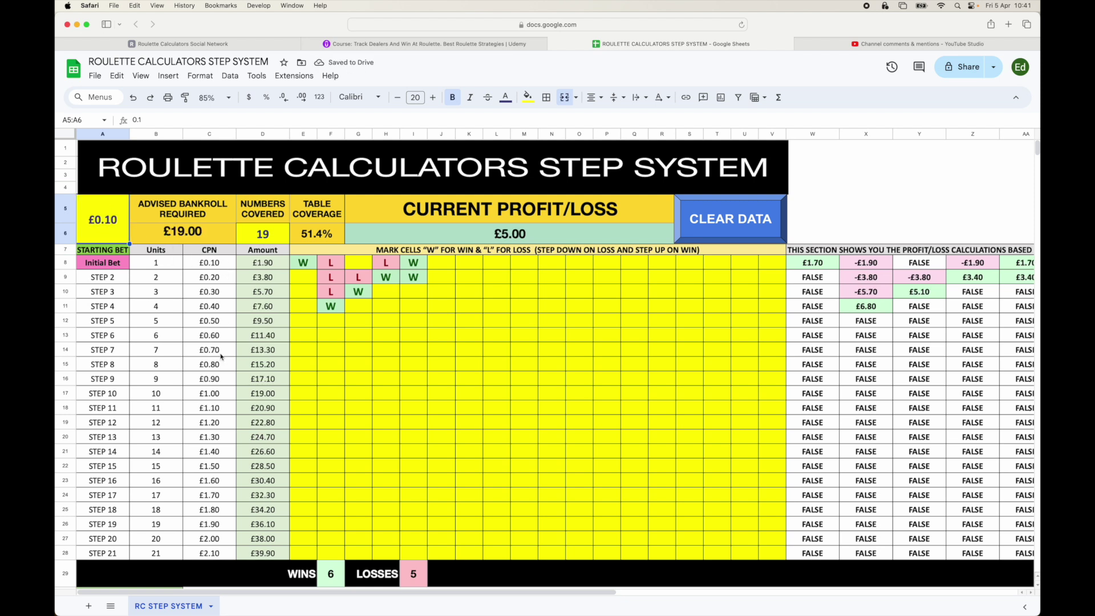
Examine the recalculated CPN for the initial bet and Step 3 alongside the units for Steps 2 and 3.
click(214, 264)
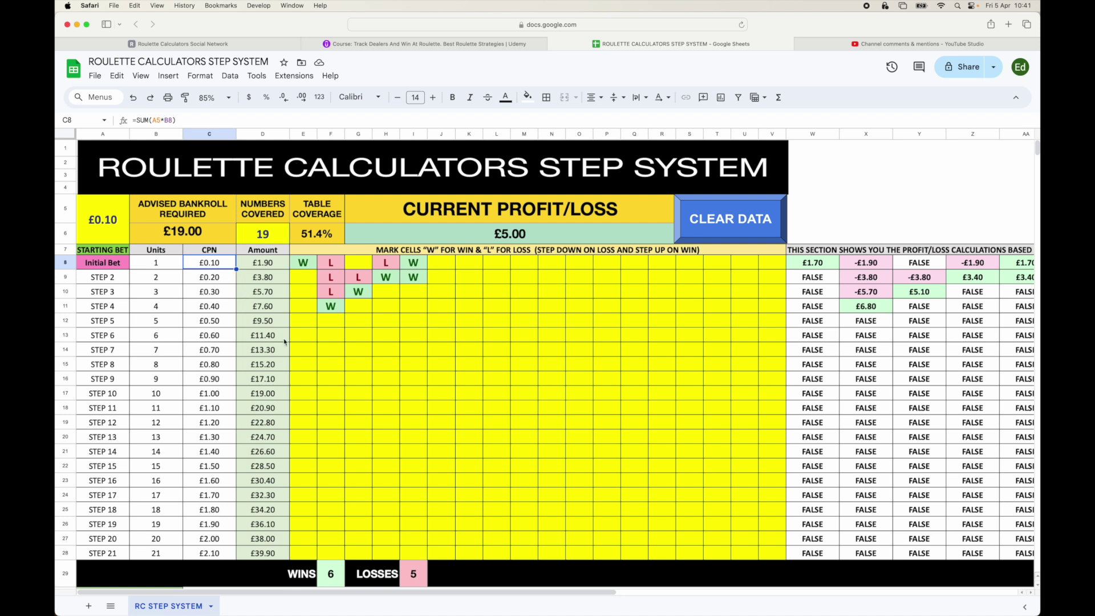
click(155, 279)
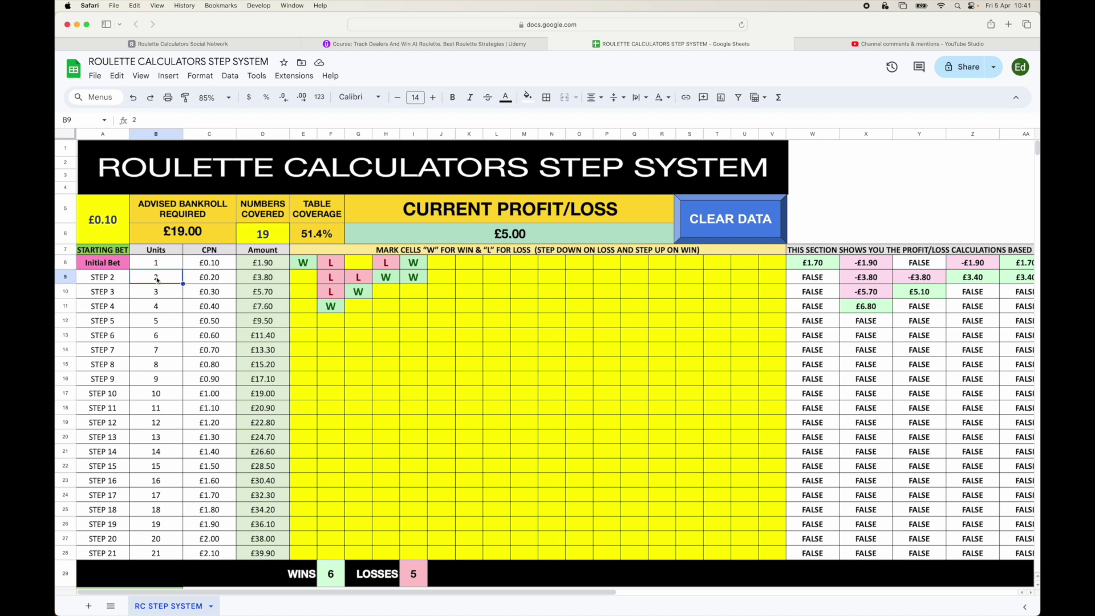
click(157, 293)
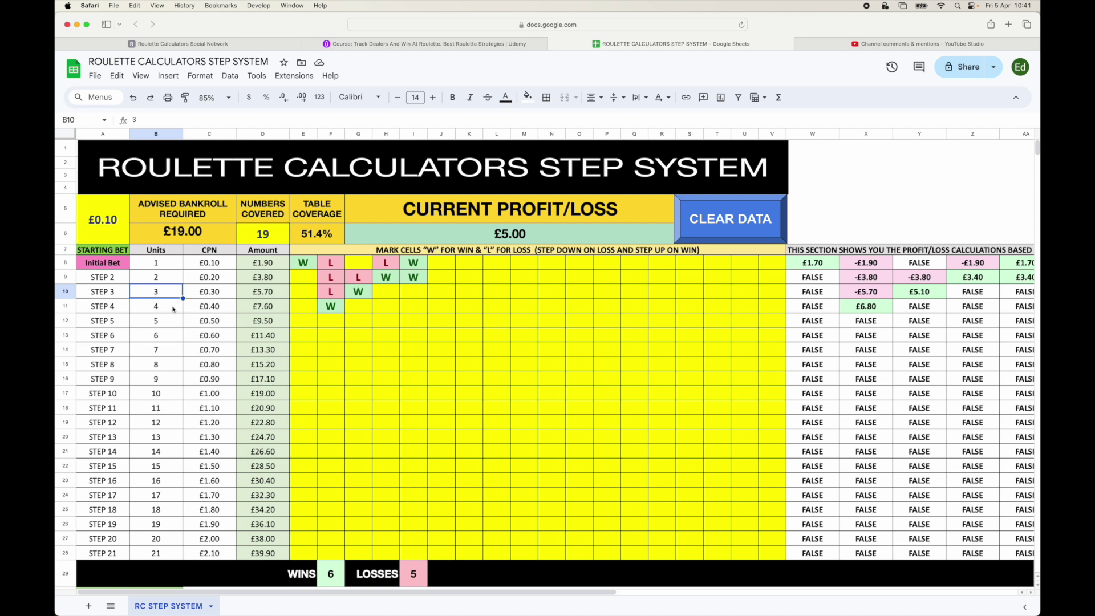
click(215, 295)
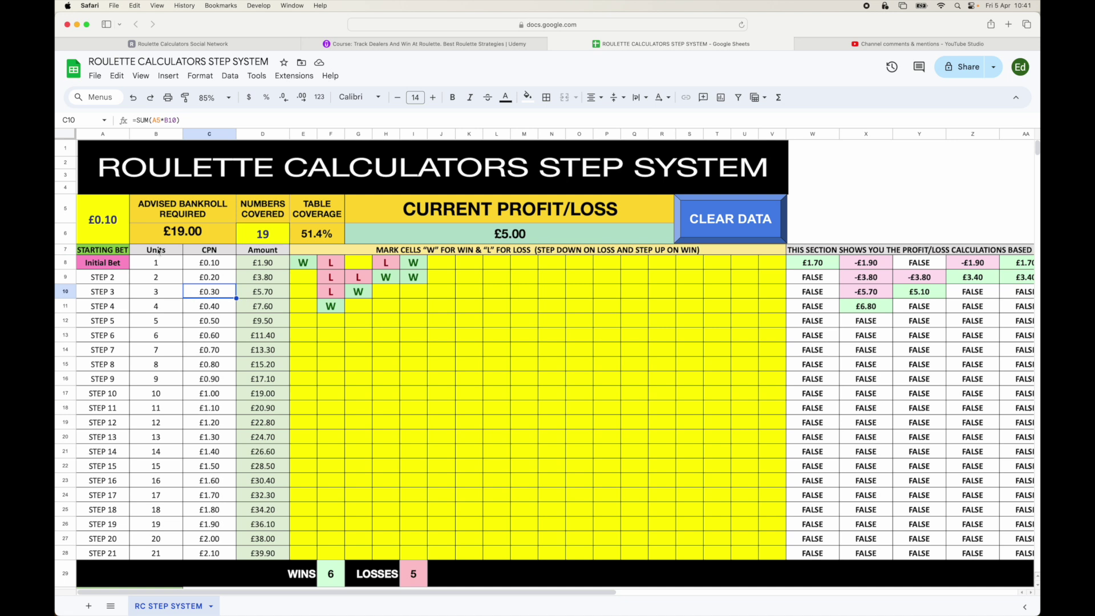
Review the starting bet and the units from the initial bet down to Step 7, and check the current profit/loss.
click(114, 223)
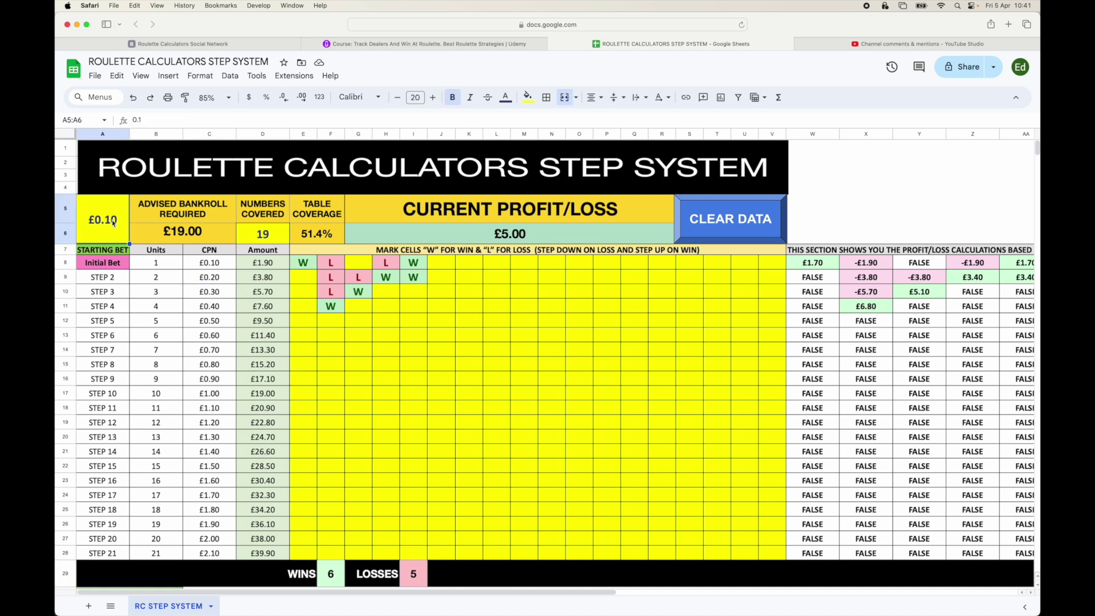
click(158, 265)
click(159, 281)
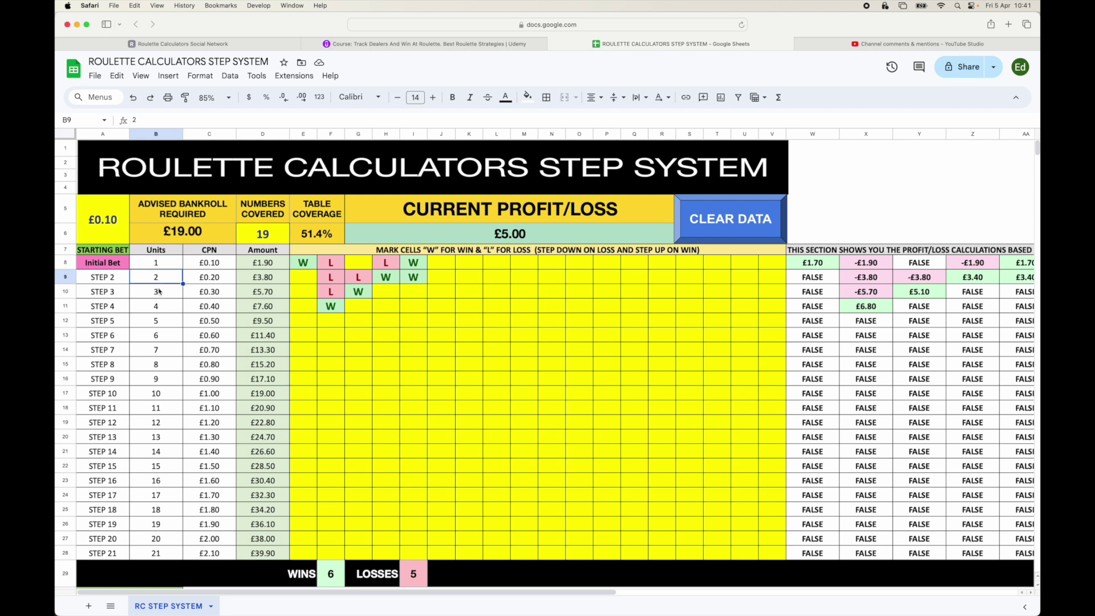
click(159, 295)
click(159, 310)
click(159, 322)
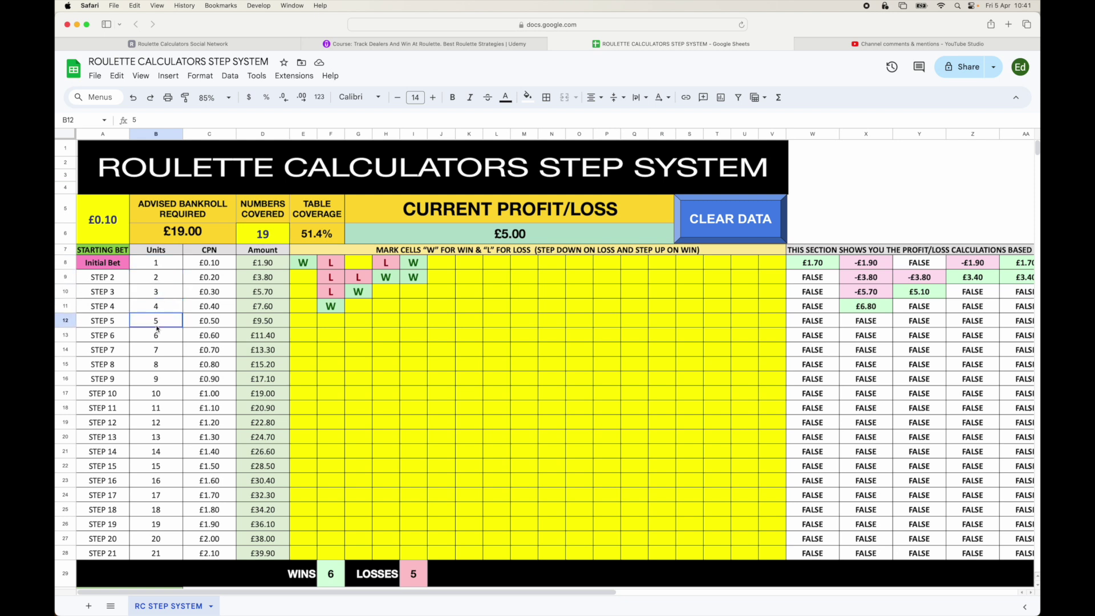
click(159, 338)
click(157, 354)
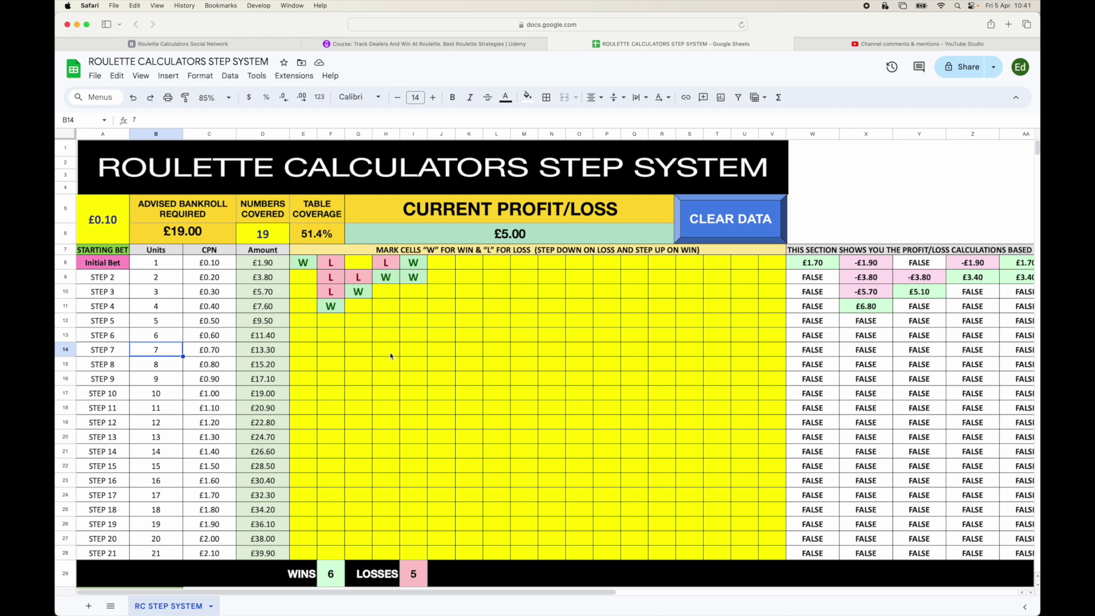
click(515, 237)
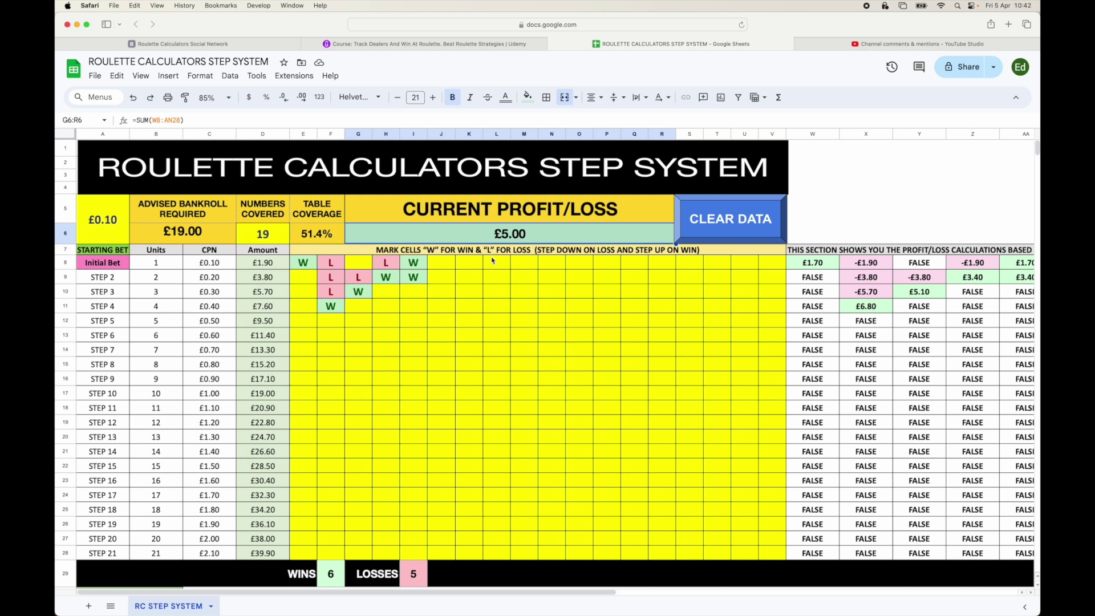
Set the starting bet to £2.00.
click(112, 224)
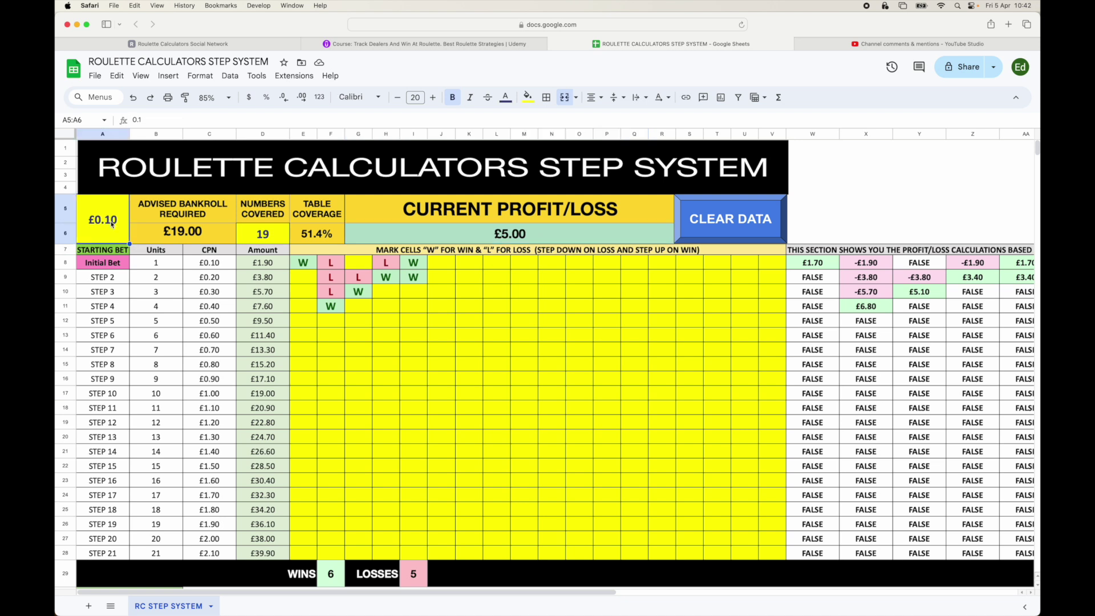
text(2)
key(Return)
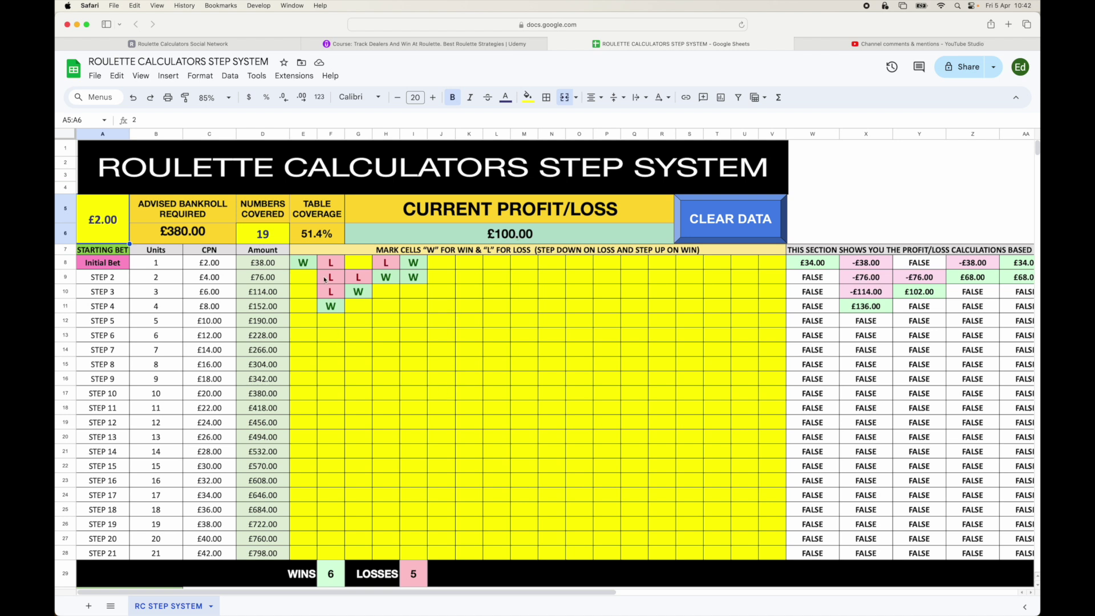
Highlight the marked wins and losses in the grid from E8 to J11, and revisit the Step 3 win in G10.
drag(308, 264, 435, 309)
click(434, 309)
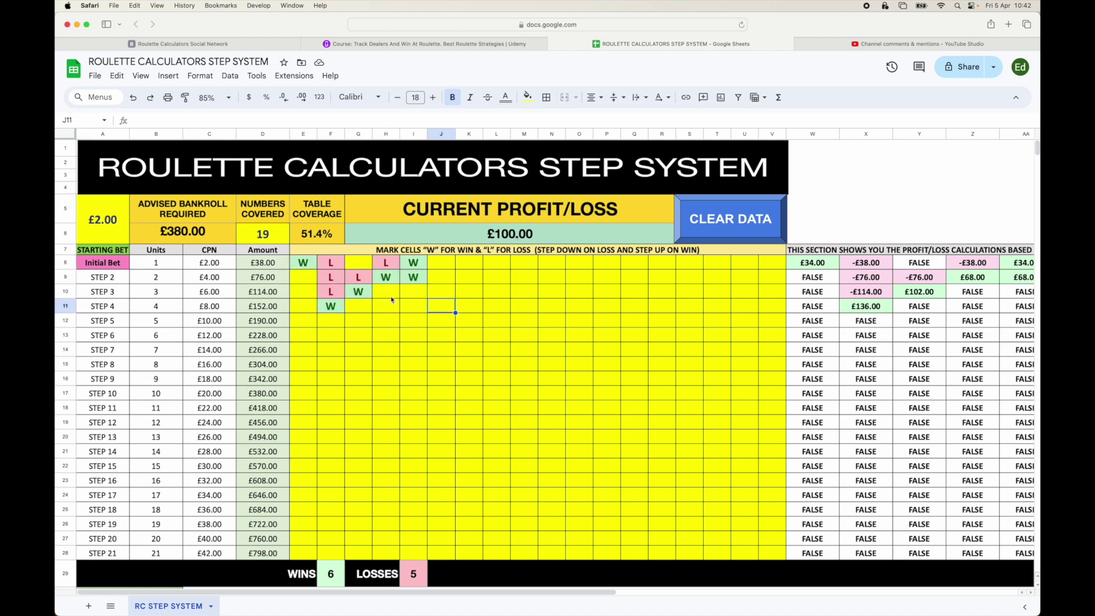
click(370, 297)
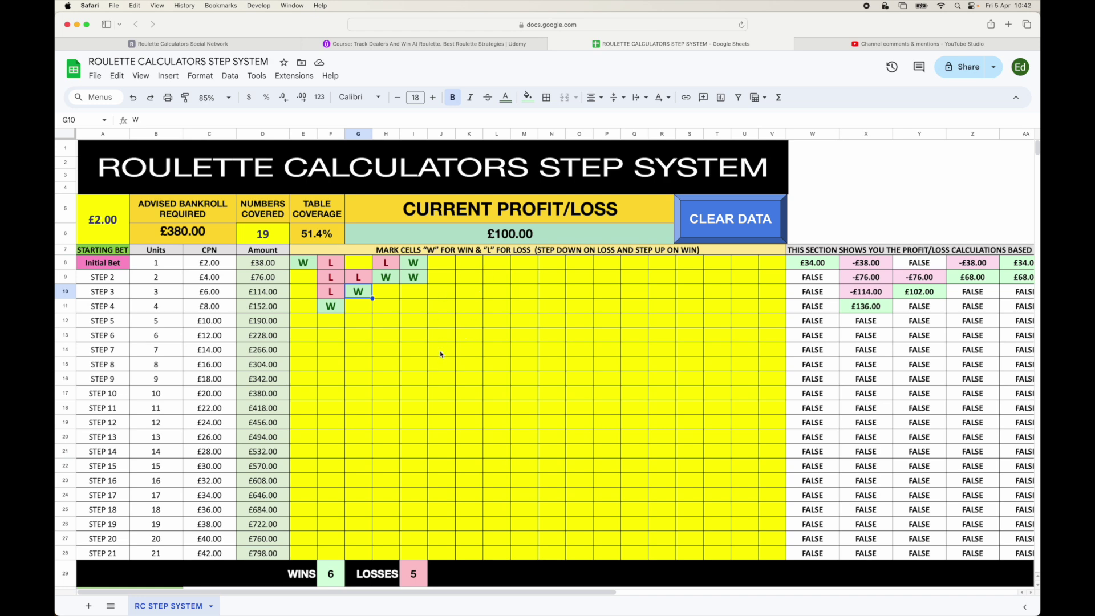
Clear all the W and L marks from the win/loss grid using the sheet's clear data function.
scroll(440, 354, down, 10)
scroll(440, 355, up, 10)
click(747, 223)
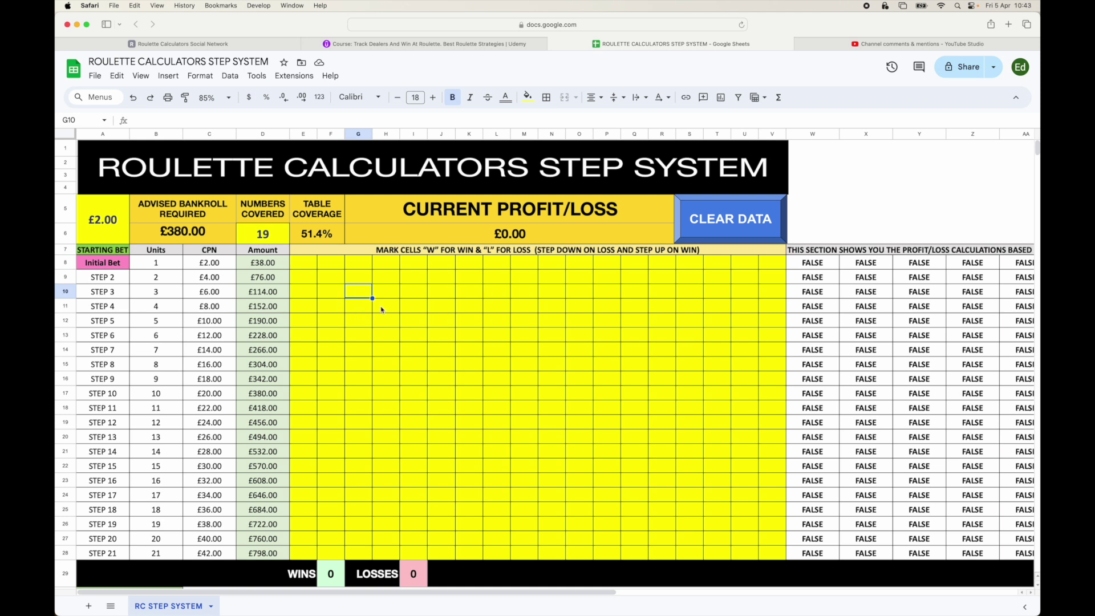
Point out the initial bet's first grid cell E8, and set the starting bet to £0.50.
click(304, 263)
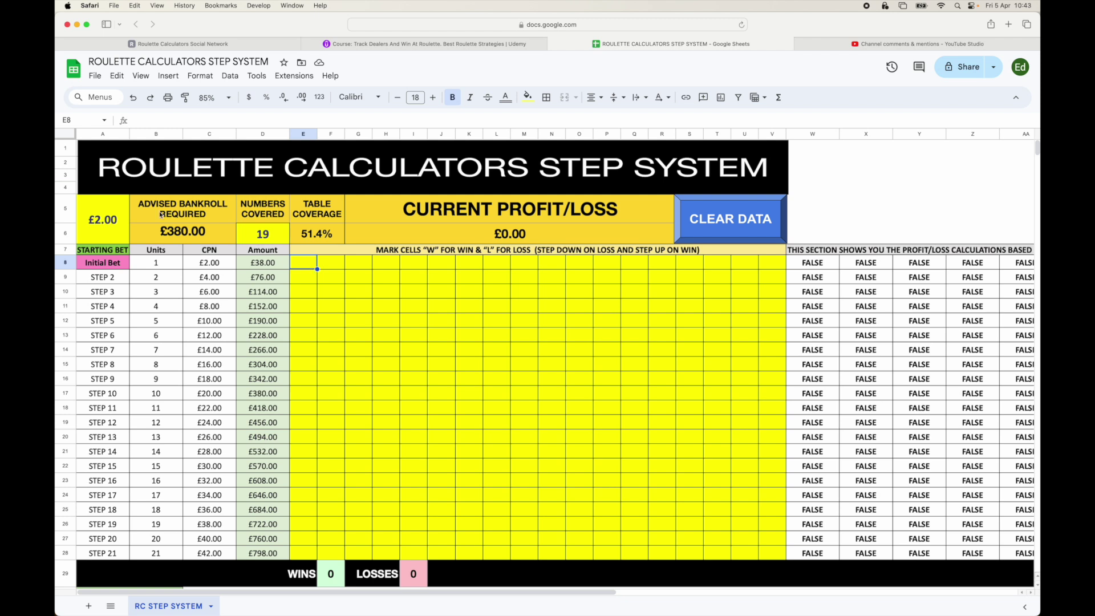
click(113, 220)
text(0.5)
key(Return)
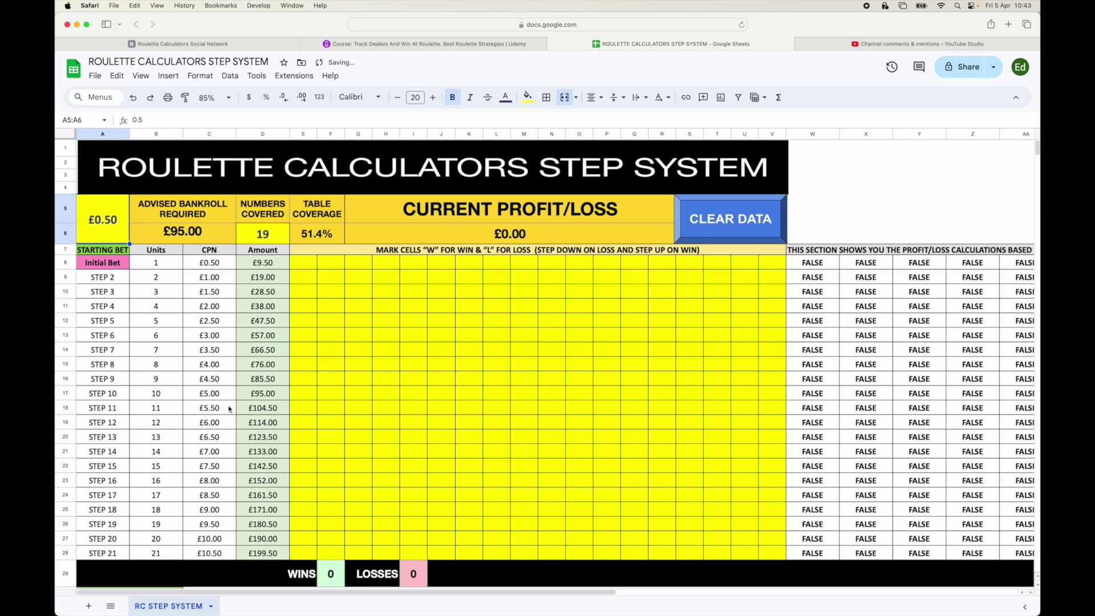
Examine the Step Bankroll Guide below the grid, highlighting the bankroll entry for 4 steps in A34:B34.
scroll(228, 406, down, 5)
click(173, 417)
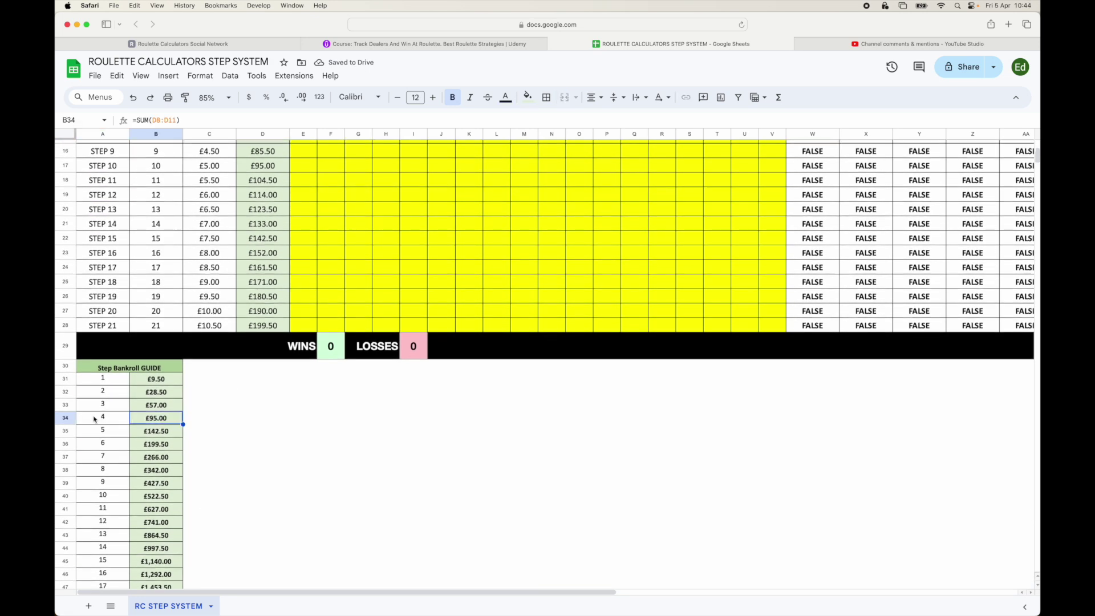
drag(94, 418, 162, 419)
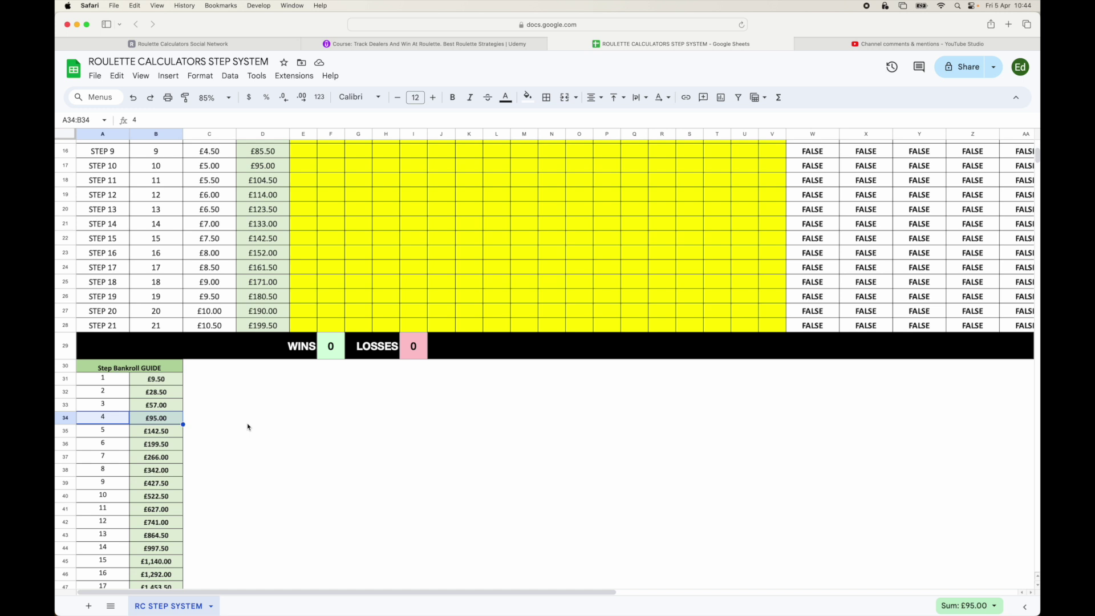
scroll(248, 427, up, 5)
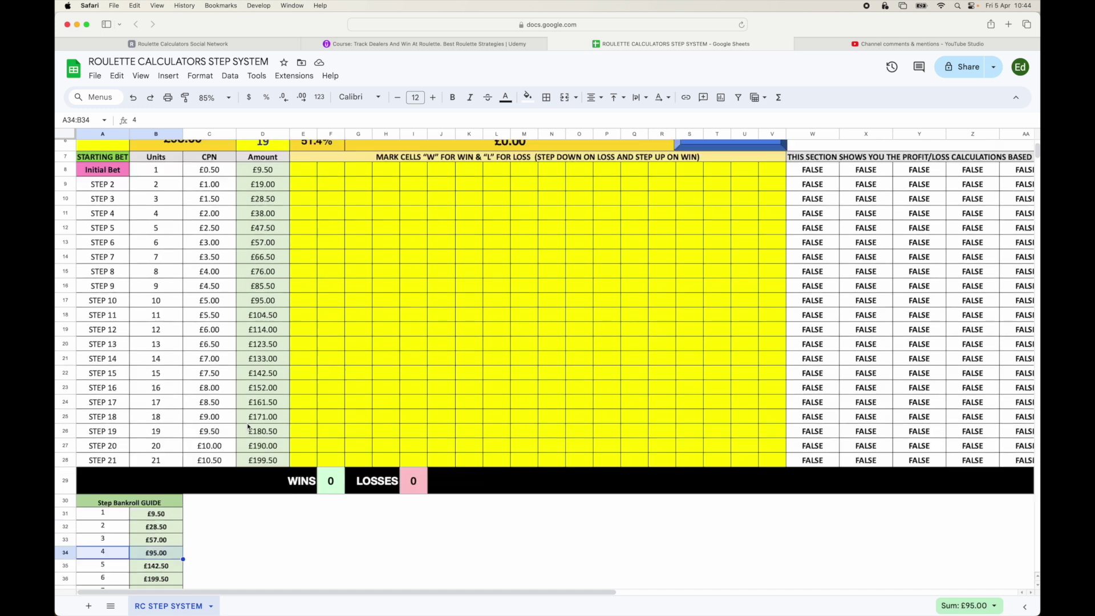